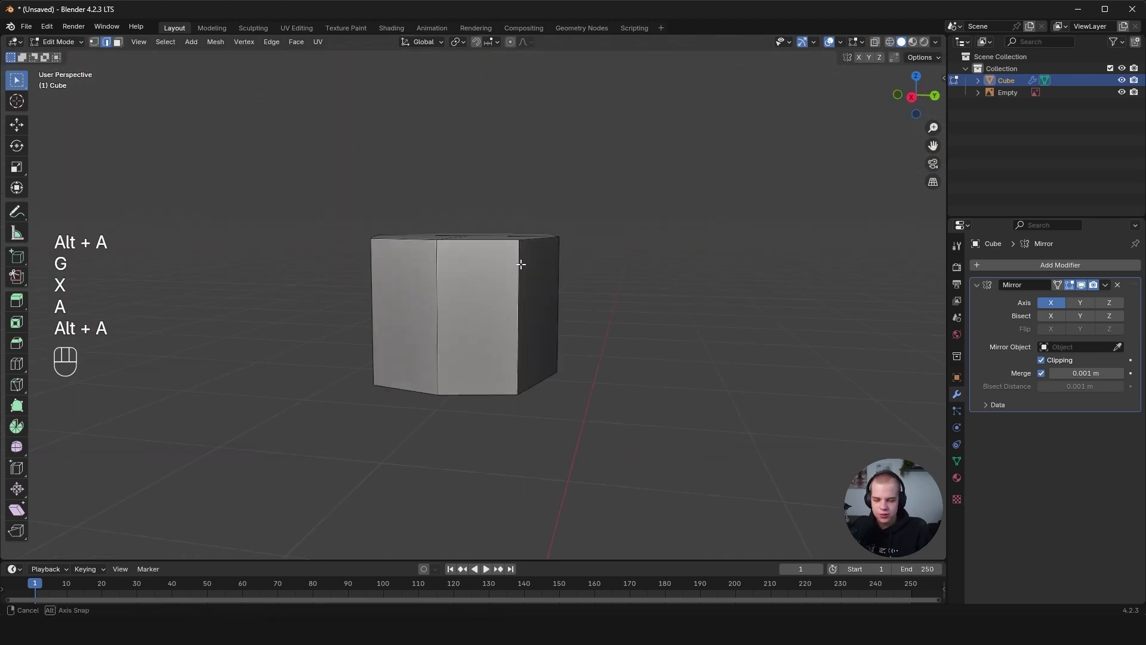
Move the torso and waist vertices to match the front reference image
key("a")
key("1")
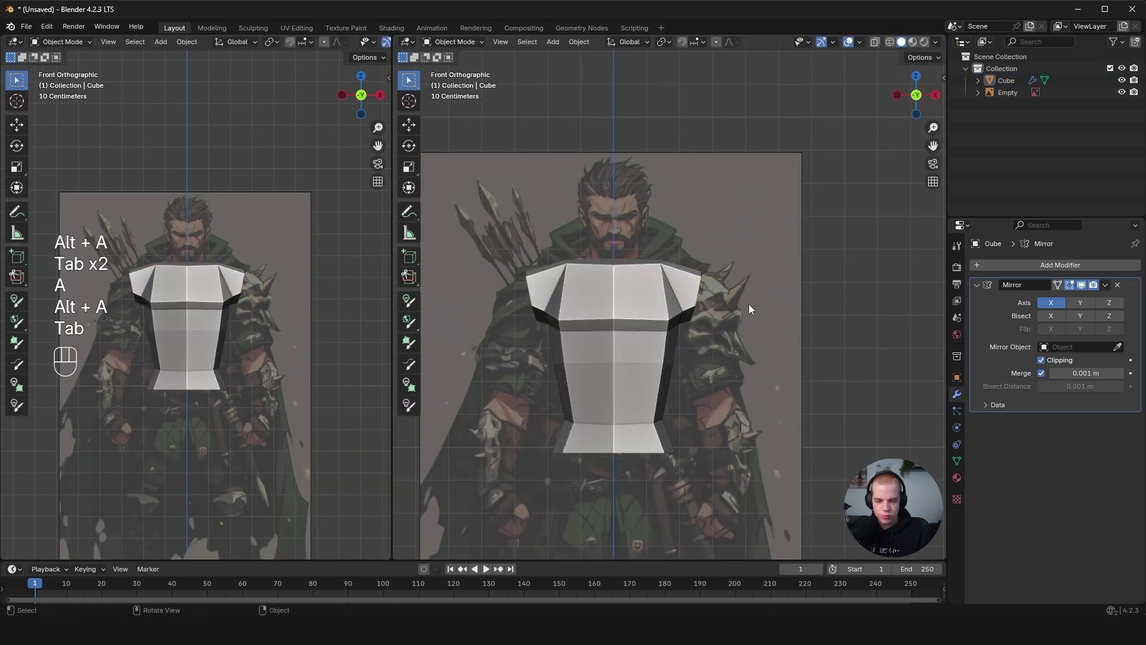
key("g")
middle_click_drag(599, 313, 704, 241)
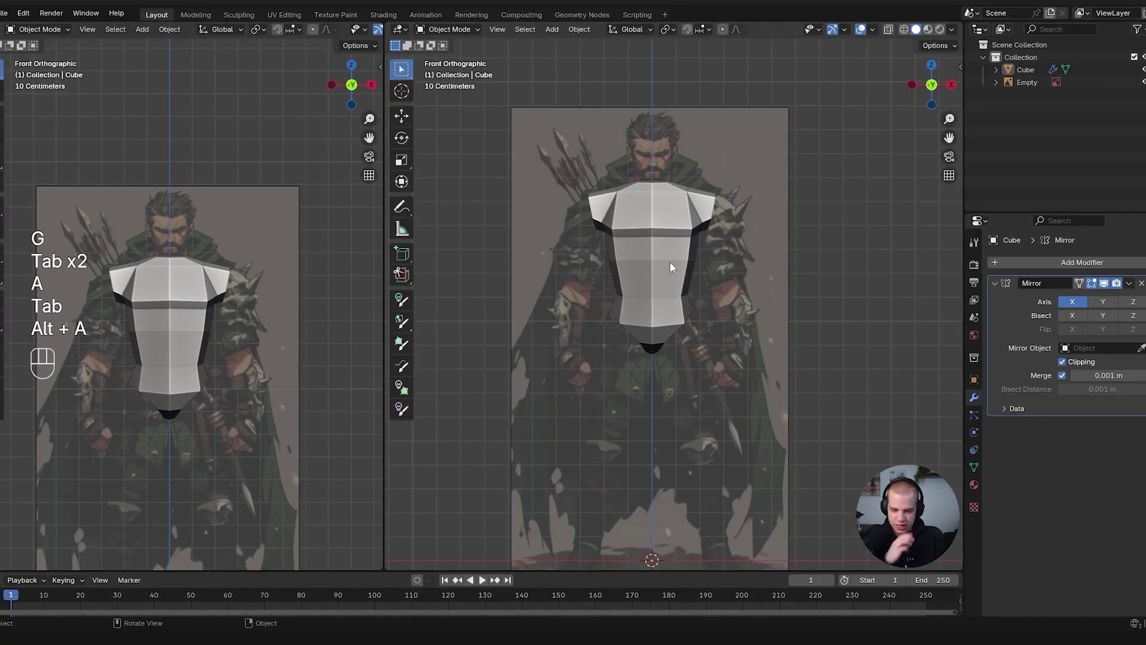
key("z")
left_click(642, 297, "shift")
key("g")
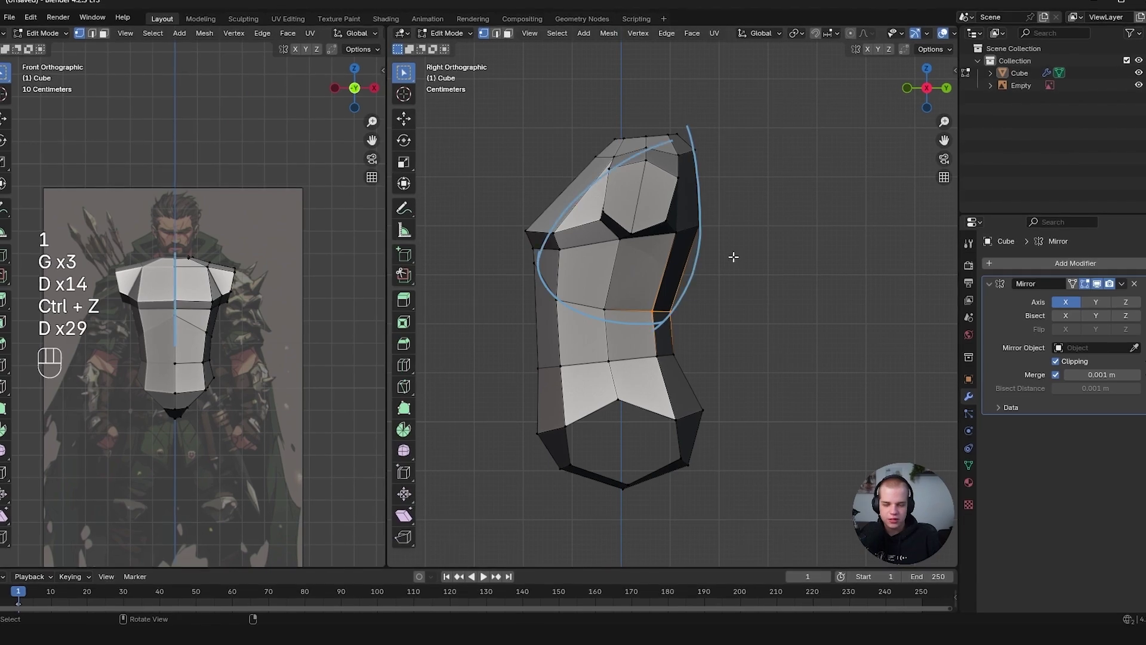
key("n")
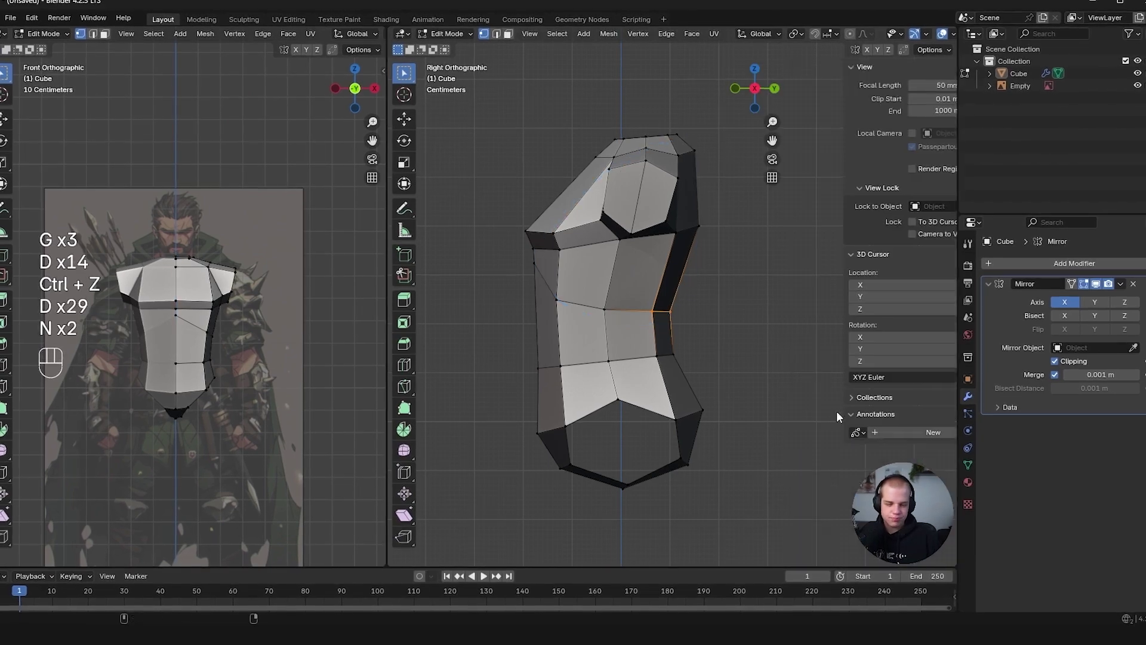
Extrude the lower edges straight down into a leg and reshape its vertices
key("z")
key("z")
key("g")
key("z")
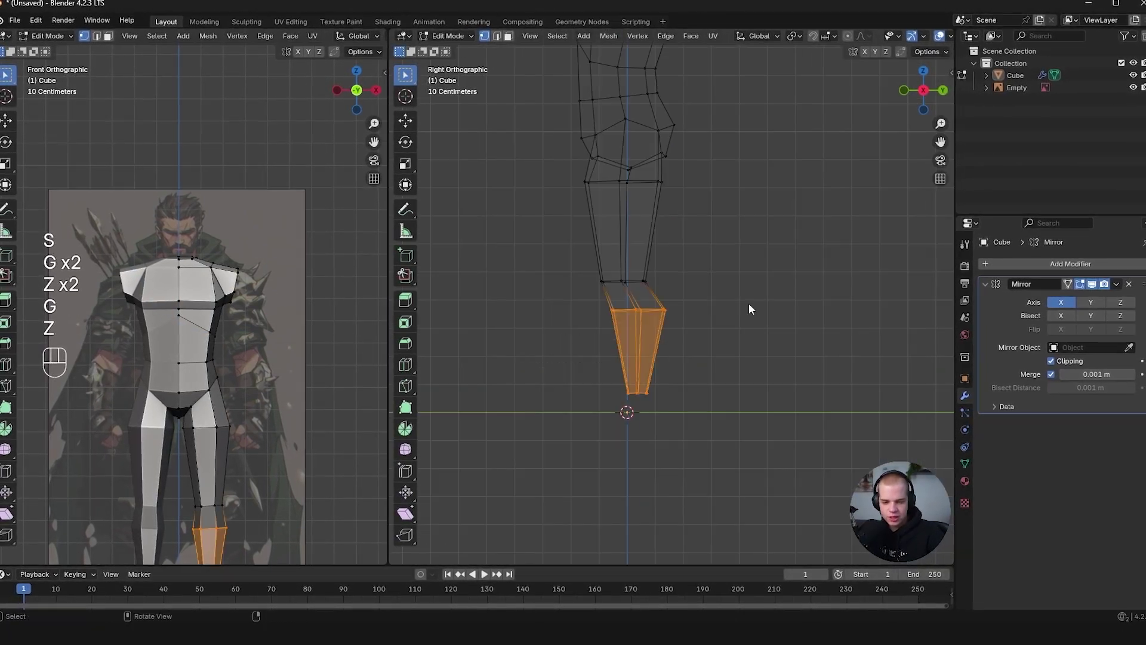
key("z")
key("z")
key("z")
key("r")
key("g")
Scale the leg section and knee vertices to refine the leg shape
key("Tab")
key("Tab")
key("g")
key("s")
key("Tab")
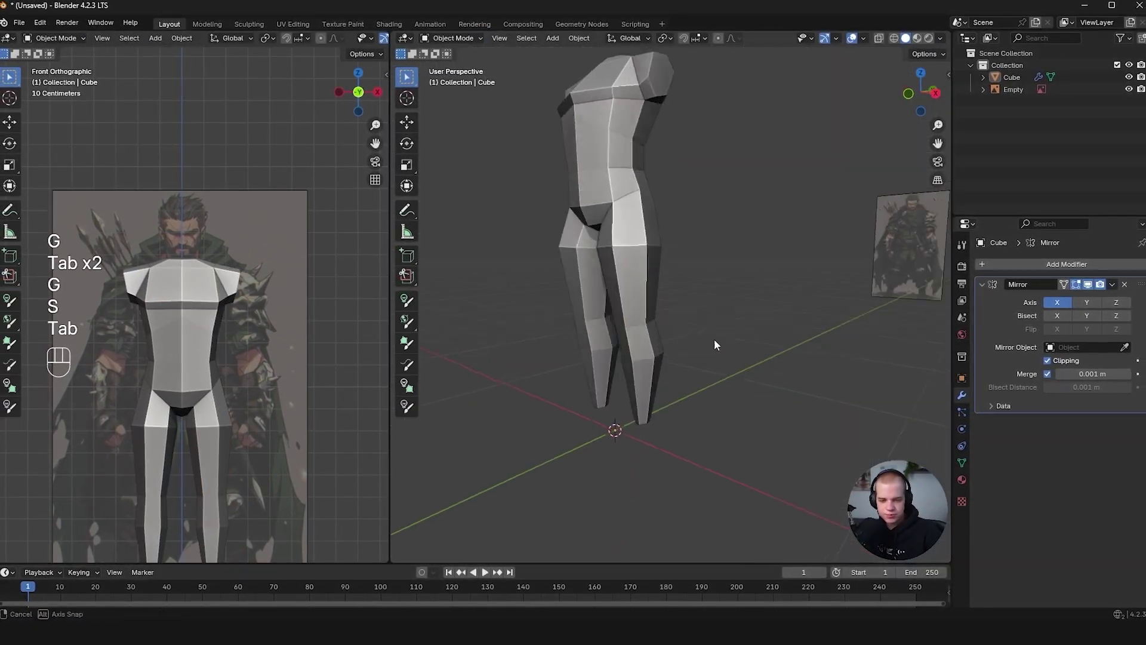
key("Tab")
key("1")
key("alt+a")
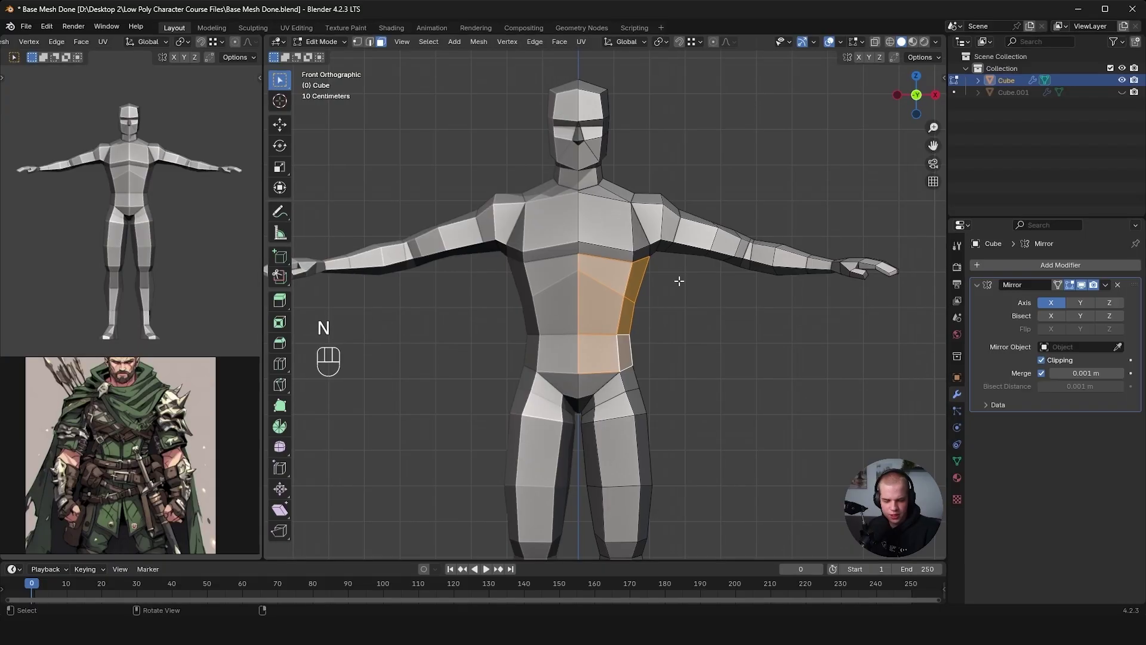
Separate the chest faces into their own piece and push it off the body
key("Tab")
key("Tab")
key("a")
mouse_move(668, 265)
middle_mouse_down()
mouse_move(487, 282)
mouse_move(730, 328)
mouse_move(680, 376)
middle_mouse_up()
key("1")
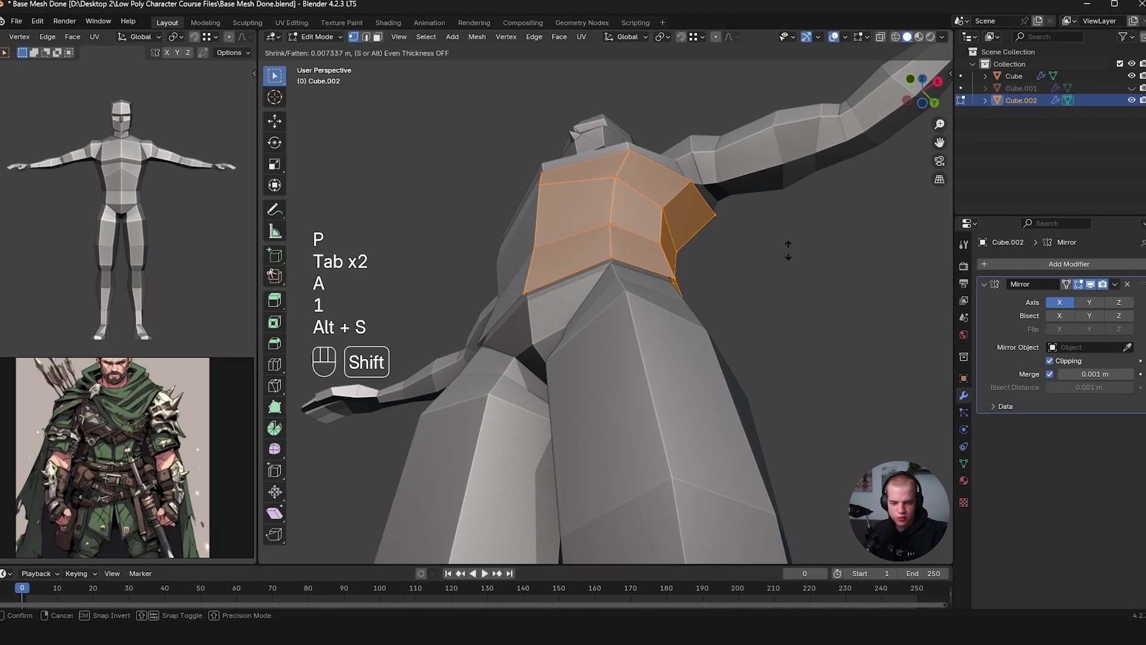
left_click(788, 251)
key("Tab")
key("Tab")
Move the hip edges and scale them along depth to fit the body
key("alt+a")
key("1")
key("z")
key("z")
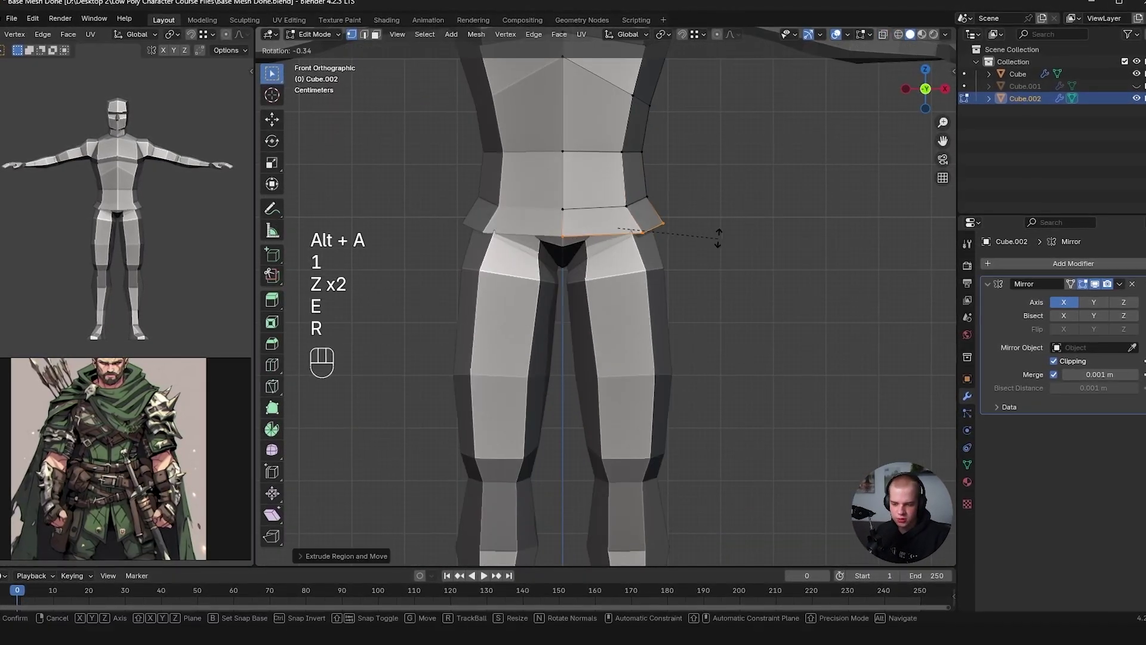
key("g")
middle_click_drag(717, 238, 770, 247)
key("s")
key("y")
key("g")
Extrude the hip faces downward into flaps and knife-cut them
key("e")
middle_click_drag(693, 307, 784, 315)
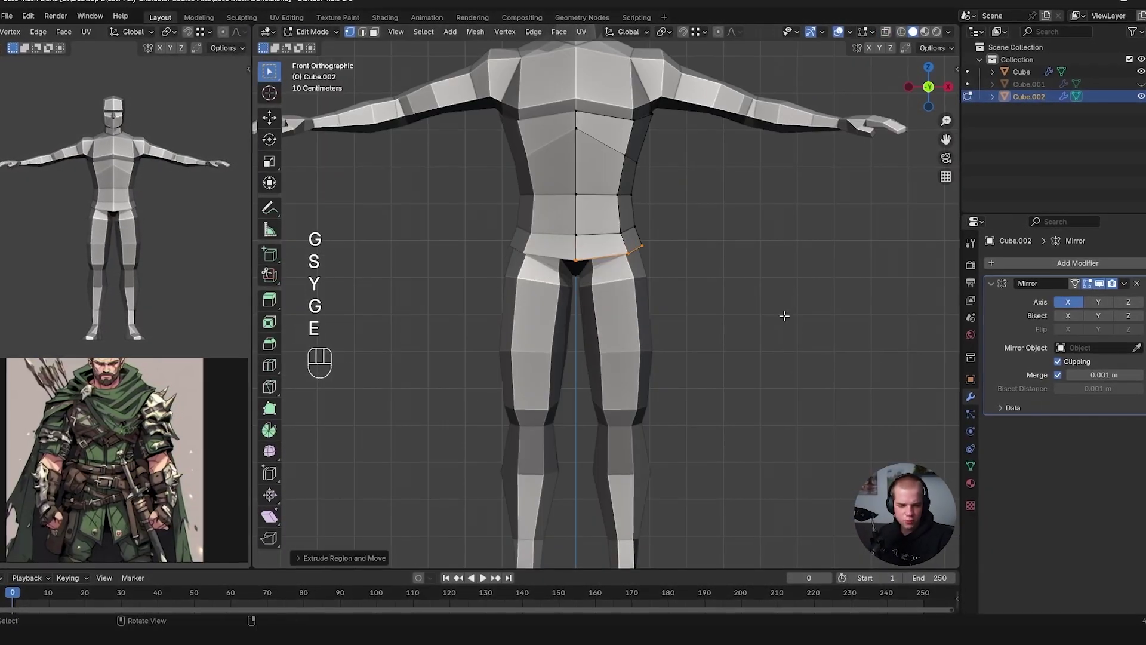
key("ctrl+z")
key("e")
left_click(707, 334)
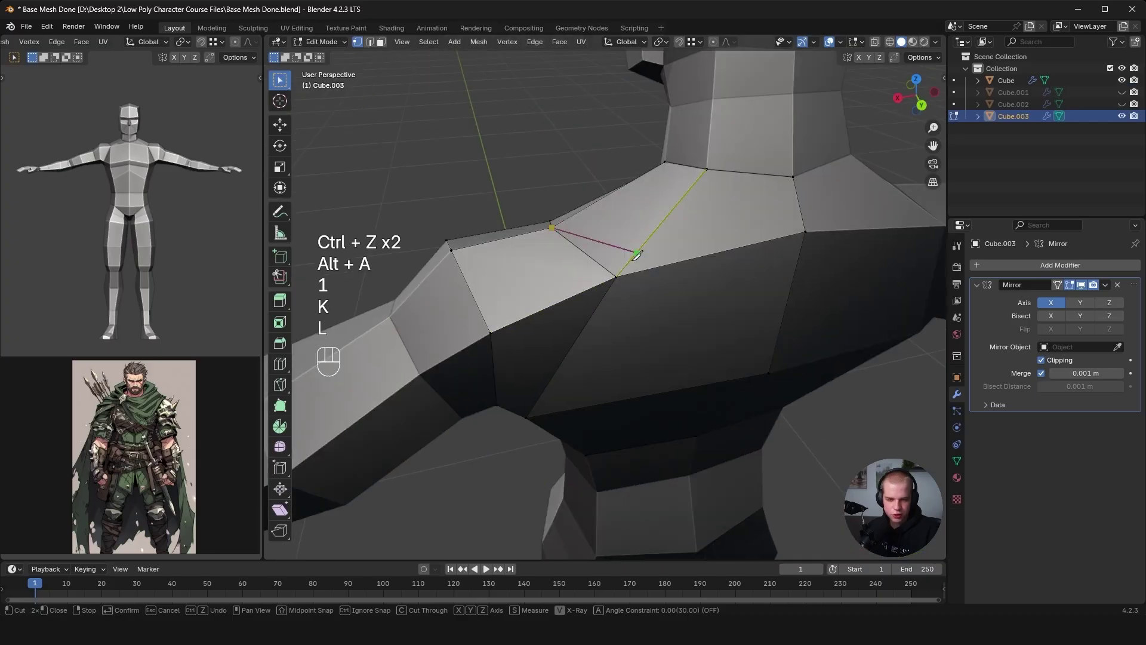
key("Return")
Select the upper-back faces and slide the shoulder vertices along their edges
key("3")
key("z")
key("alt+a")
key("3")
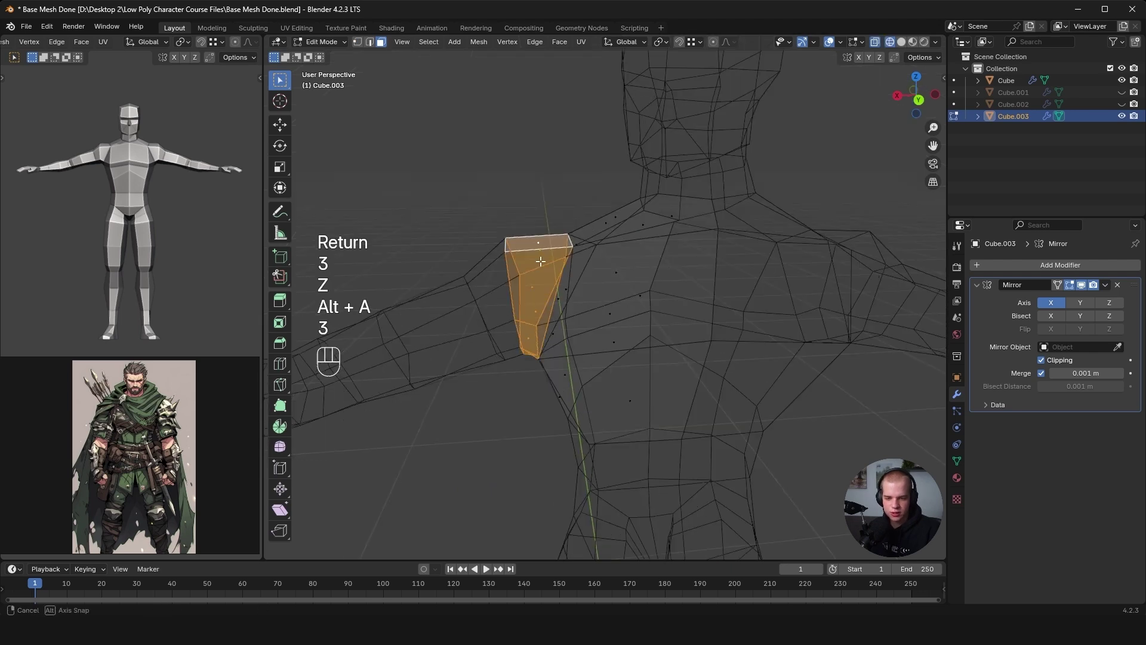
key("z")
middle_click_drag(626, 277, 591, 338)
key("1")
key("alt+a")
left_click(590, 339)
key("g")
key("g")
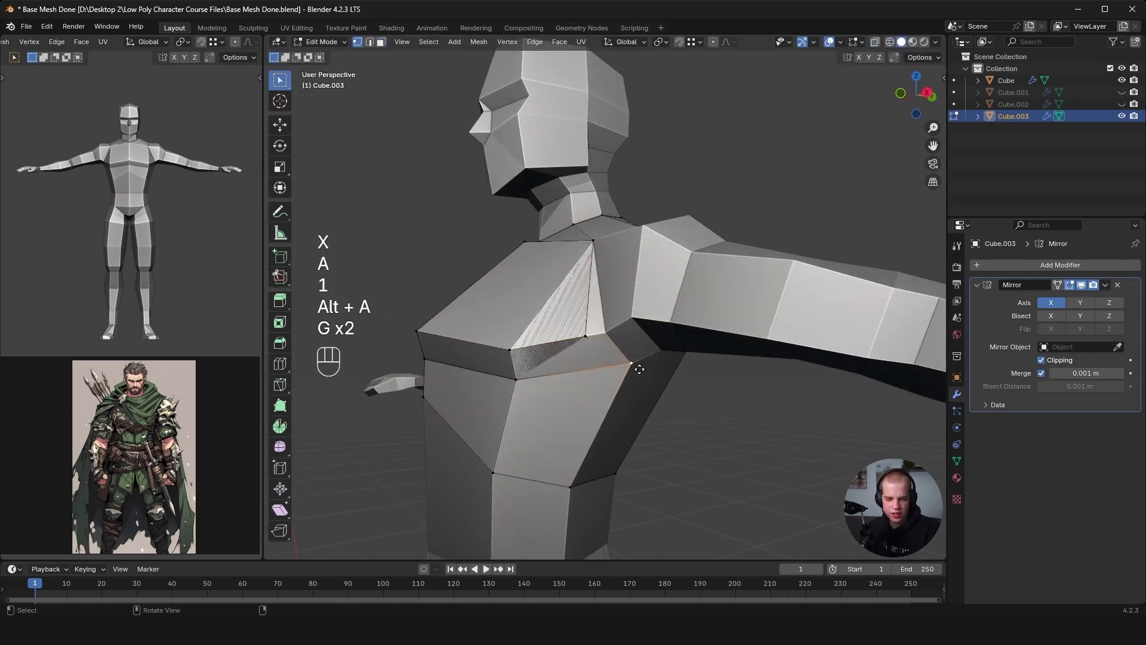
key("g")
key("g")
key("g")
key("g")
key("a")
Add a Solidify modifier to the chest piece and make the plate thinner
mouse_move(639, 369)
middle_mouse_down()
mouse_move(609, 328)
mouse_move(647, 299)
middle_mouse_up()
key("alt+a")
key("1")
key("3")
left_click(1059, 265)
left_click(887, 287)
mouse_move(887, 287)
middle_mouse_down()
mouse_move(666, 309)
mouse_move(690, 358)
middle_mouse_up()
left_click_drag(1081, 454, 1101, 453, "shift")
key("alt+a")
key("Tab")
left_click(644, 322, "alt")
mouse_move(701, 261)
middle_mouse_down()
mouse_move(645, 322)
mouse_move(734, 266)
middle_mouse_up()
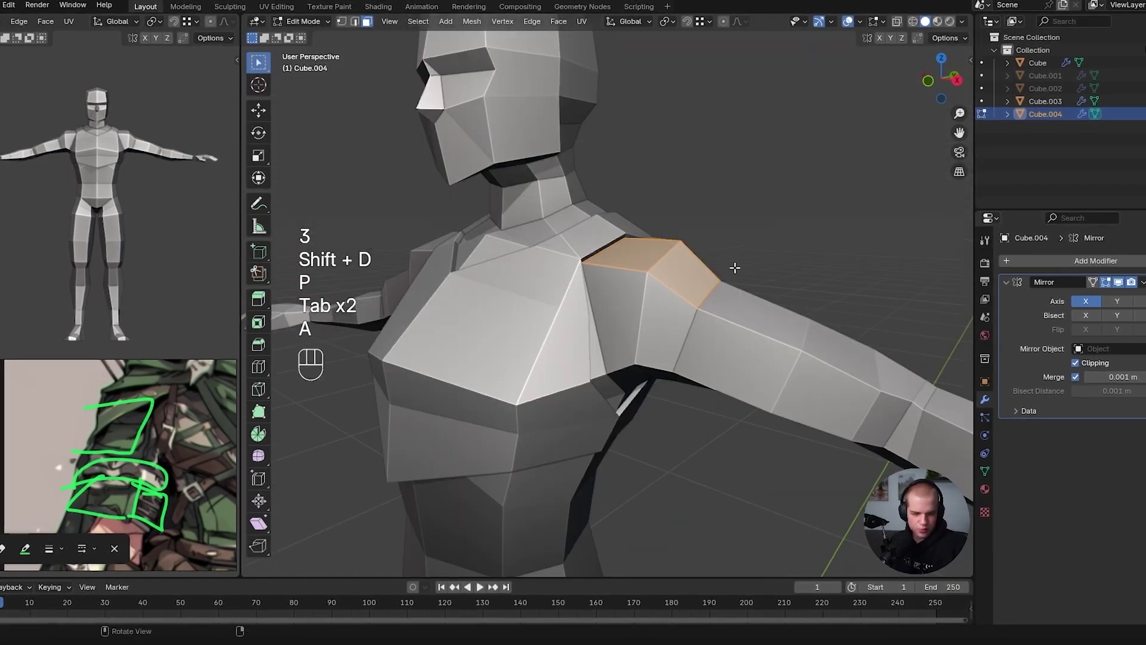
Give the shoulder plate Solidify thickness and adjust its vertices
left_click(1076, 260)
middle_click_drag(1000, 427, 733, 320)
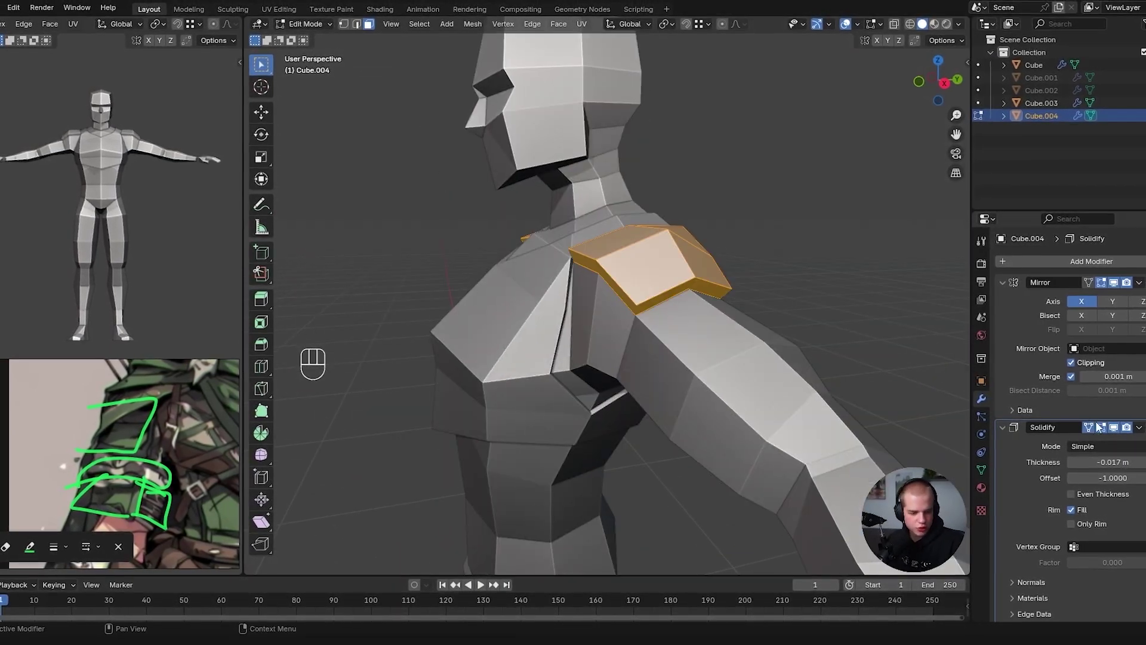
key("1")
key("g")
key("g")
key("g")
key("g")
middle_click_drag(699, 222, 1086, 427)
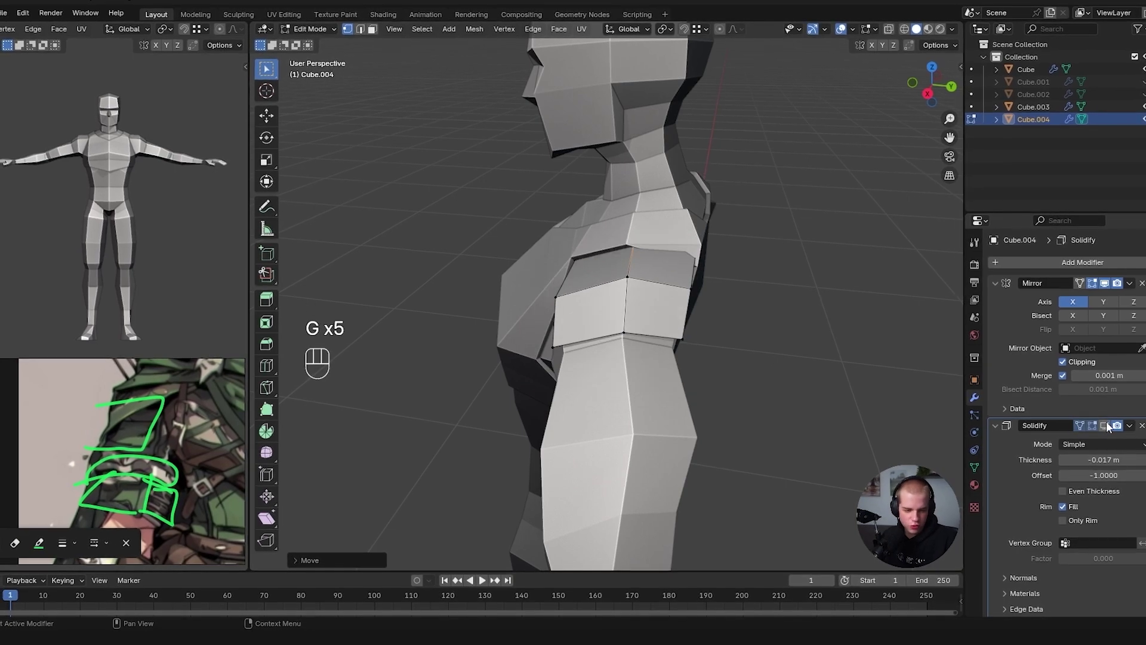
Move the shoulder plate edge vertically and rotate it into place
middle_click_drag(806, 376, 660, 333)
key("a")
key("alt+a")
key("1")
key("z")
key("z")
key("g")
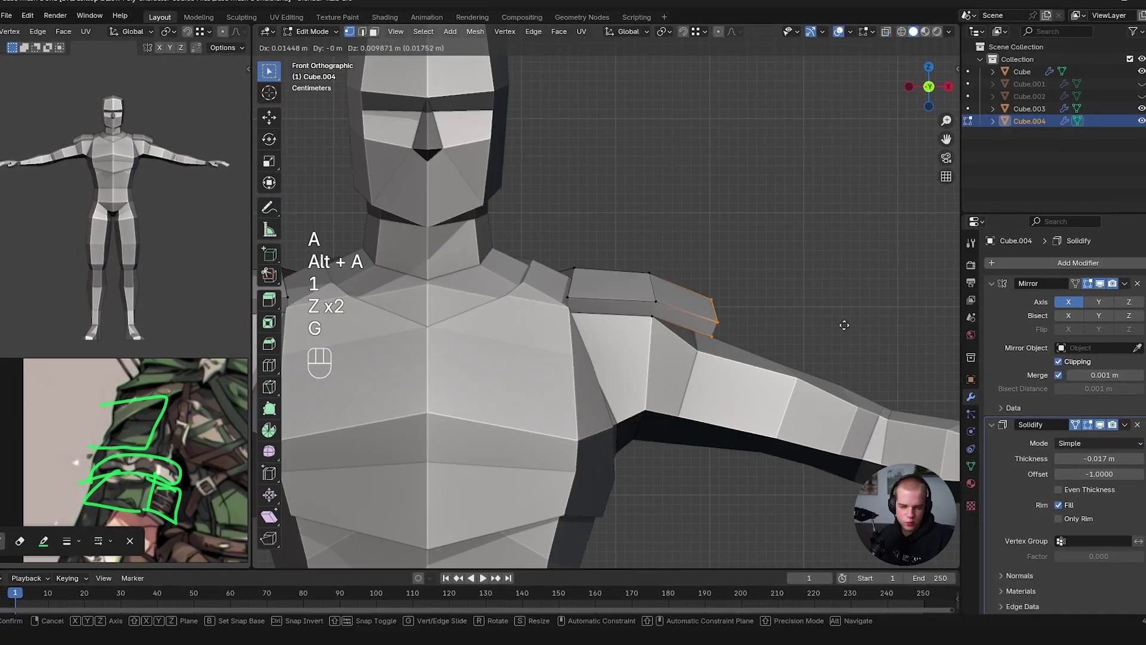
key("r")
scroll(837, 332, "down", 3)
scroll(717, 323, "up", 5)
Add an edge loop across the shoulder plate and reposition the plate
key("alt+a")
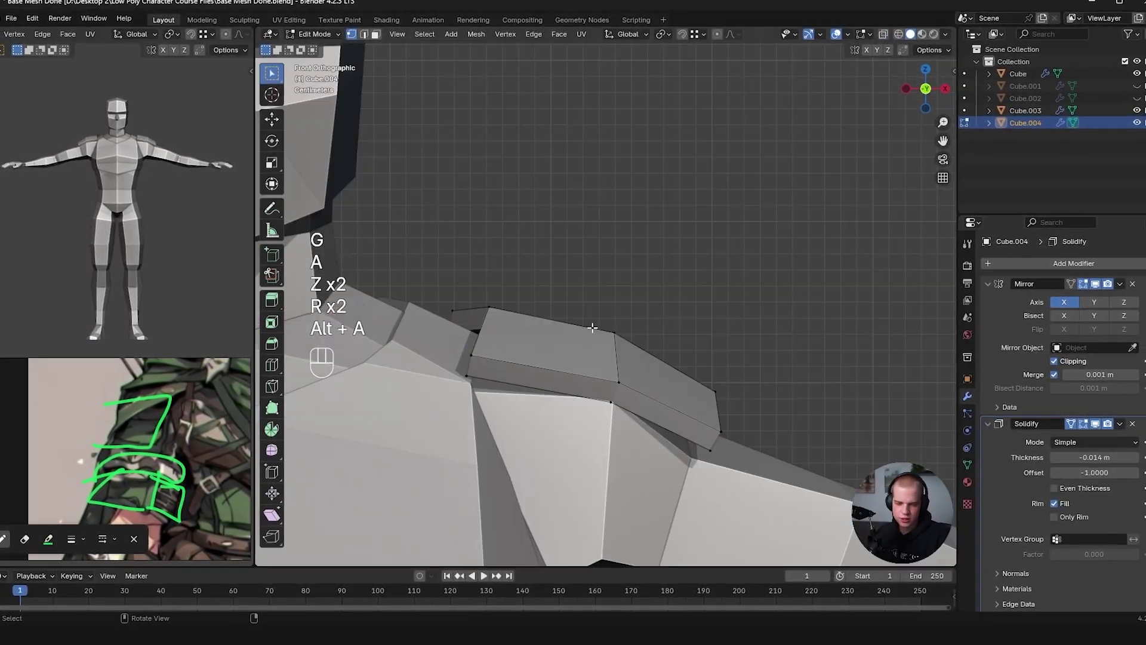
key("1")
key("ctrl+r")
mouse_move(614, 283)
middle_mouse_down("shift")
mouse_move(651, 329)
mouse_move(773, 308)
mouse_move(687, 286)
mouse_move(669, 241)
middle_mouse_up("shift")
key("g")
key("g")
key("Tab")
key("alt+a")
Duplicate the shoulder plate faces and delete the unwanted ones
key("Tab")
key("Tab")
key("Tab")
key("a")
key("shift+d")
key("3")
key("x")
key("ctrl+z")
key("x")
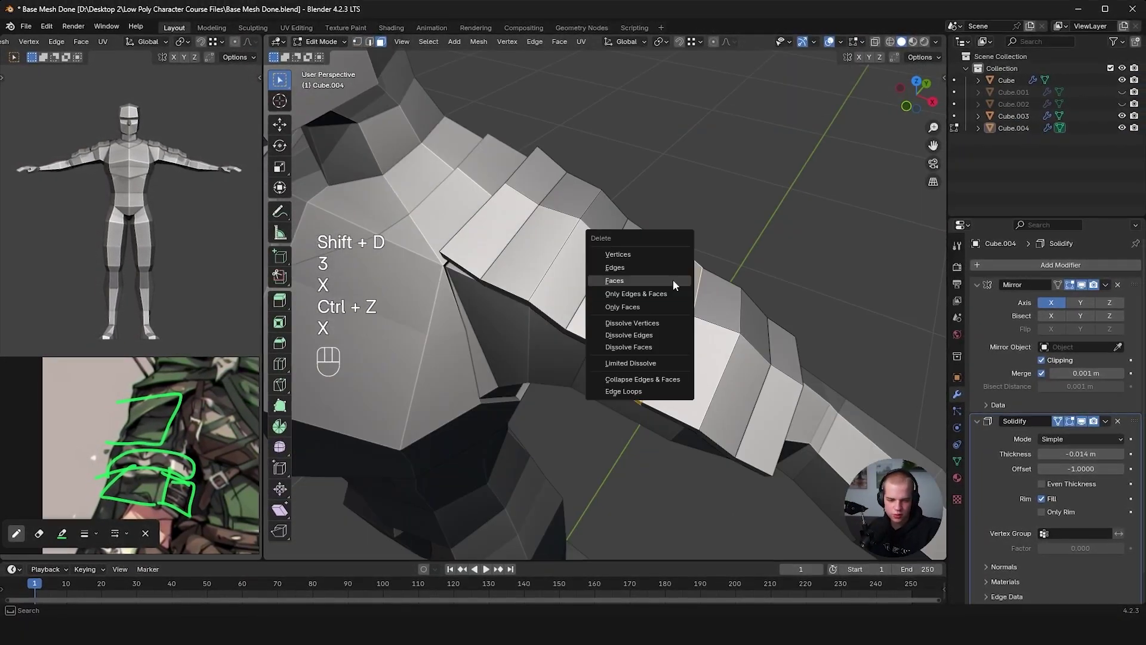
Separate the duplicated plate into its own shoulder plate object
key("alt+a")
key("l")
key("s")
key("Tab")
key("alt+a")
middle_click_drag(838, 301, 588, 295)
key("Tab")
key("Tab")
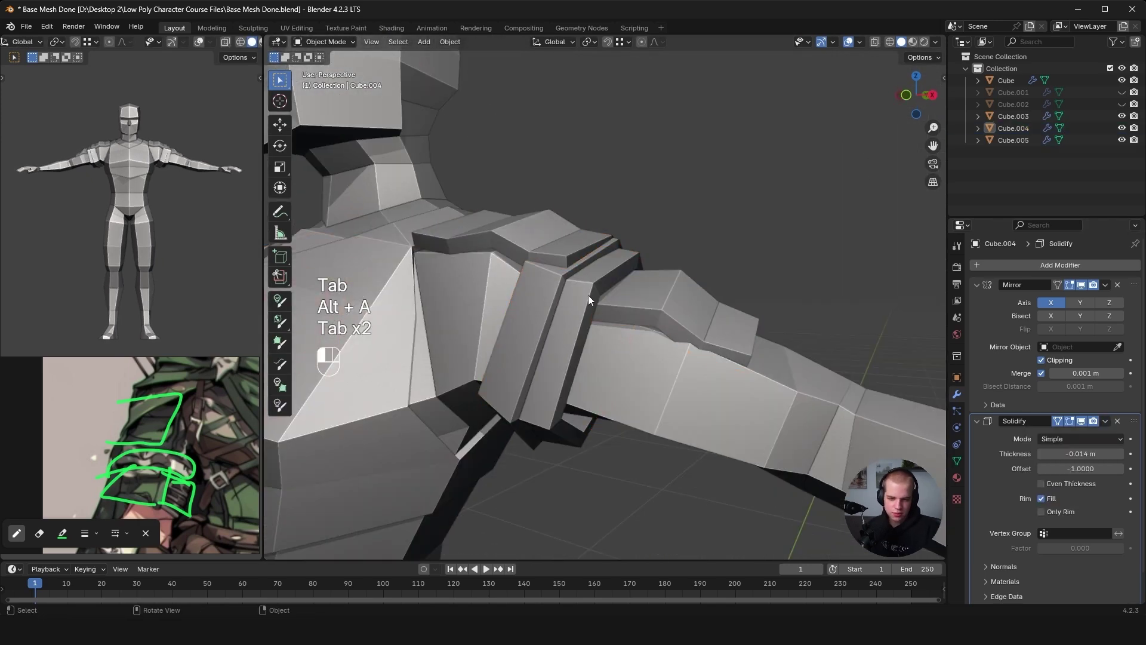
key("n")
Apply the new plate's location and scale it along one axis
key("ctrl+a")
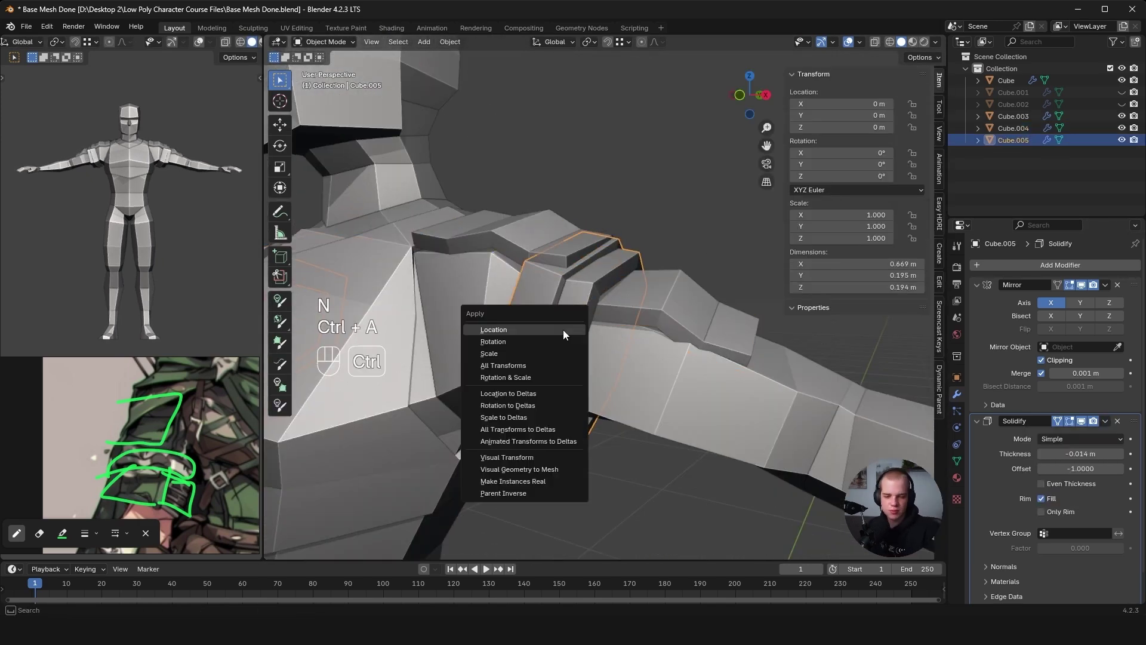
left_click(564, 330)
key("s")
key("alt+a")
key("KP_1")
key("Tab")
key("a")
key("s")
left_click(767, 346)
Re-enter editing on the plate in perspective and start a loop cut
key("Tab")
mouse_move(767, 346)
middle_mouse_down()
mouse_move(922, 431)
mouse_move(716, 376)
mouse_move(556, 351)
middle_mouse_up()
key("alt+a")
key("Tab")
key("alt+a")
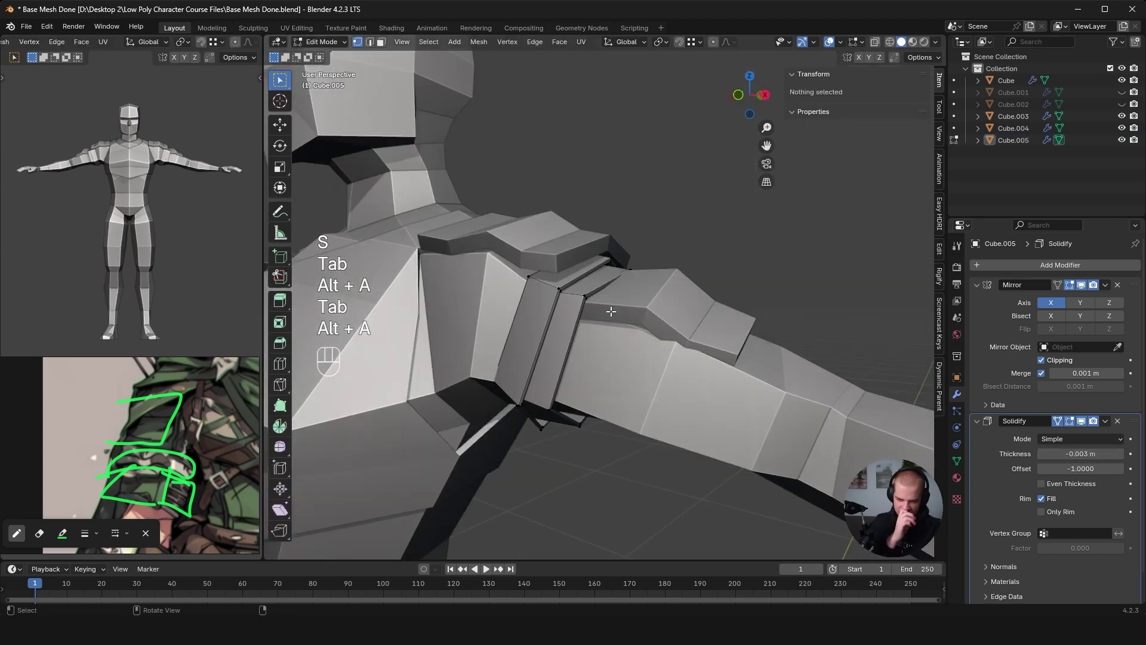
key("ctrl+r")
scroll(556, 352, "up", 1)
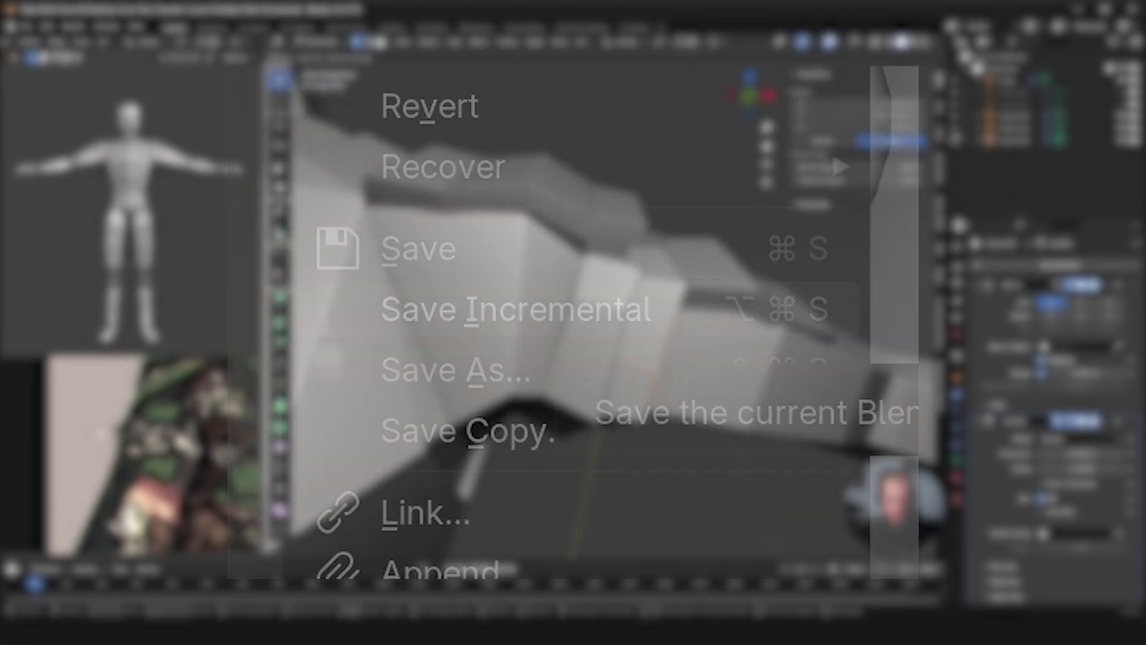
Add an edge loop across the arm plate and move its vertices
key("Tab")
key("alt+a")
key("KP_1")
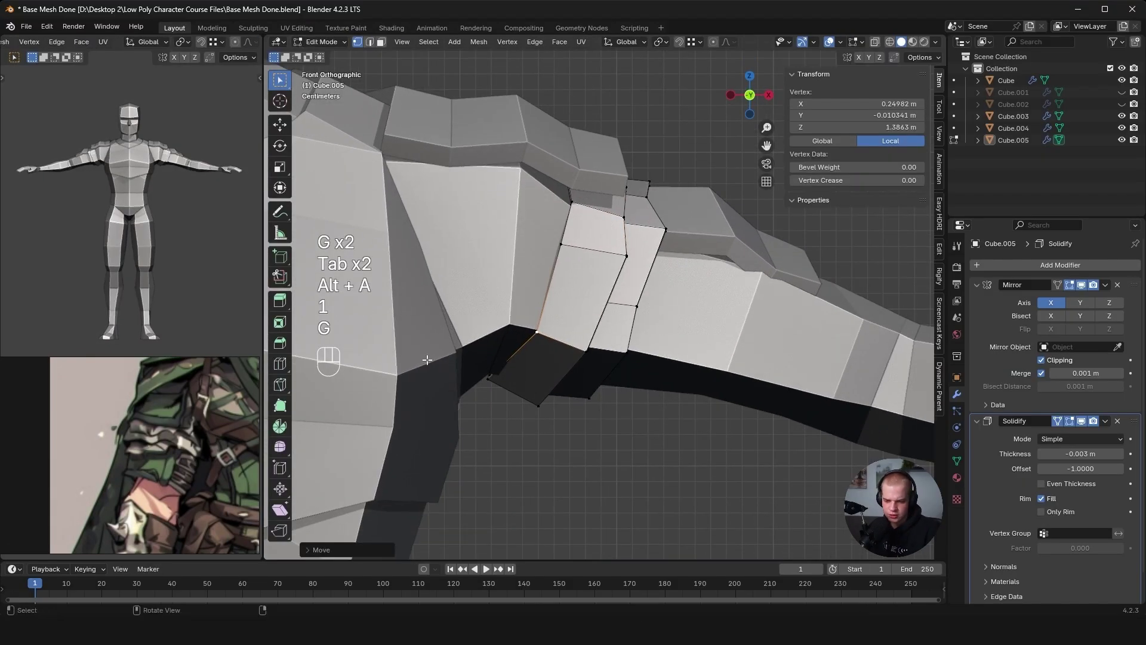
middle_click_drag(427, 360, 549, 294)
key("alt+a")
key("ctrl+r")
left_click(582, 327)
key("1")
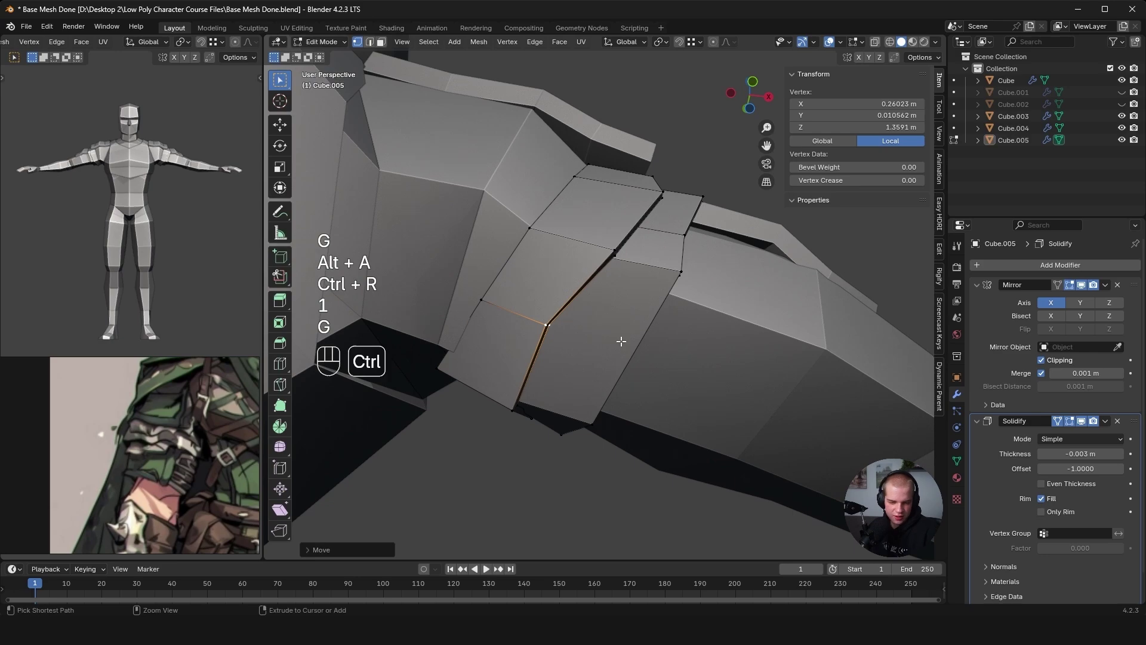
left_click(616, 343)
Add an edge loop on the next arm section and move its new edges
key("Tab")
key("alt+a")
key("Tab")
key("a")
key("alt+a")
key("ctrl+r")
key("2")
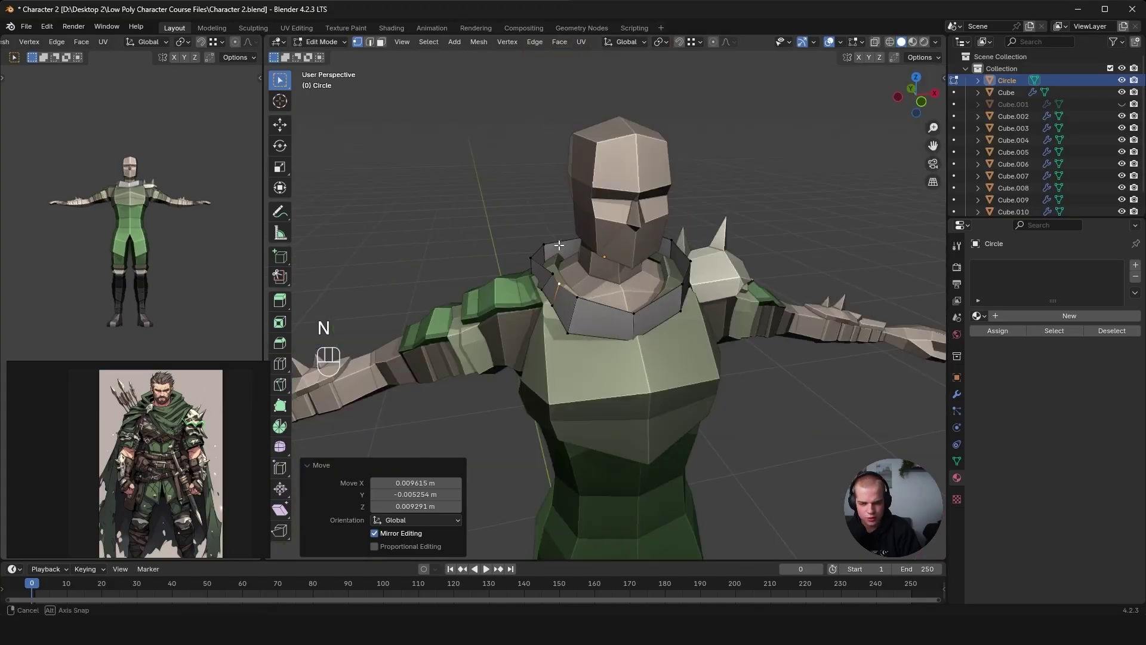
With see-through display on, pull the collar vertices in toward the neck
key("1")
key("z")
key("z")
key("g")
key("g")
key("g")
key("g")
key("a")
key("1")
key("g")
key("g")
key("1")
key("alt+a")
key("1")
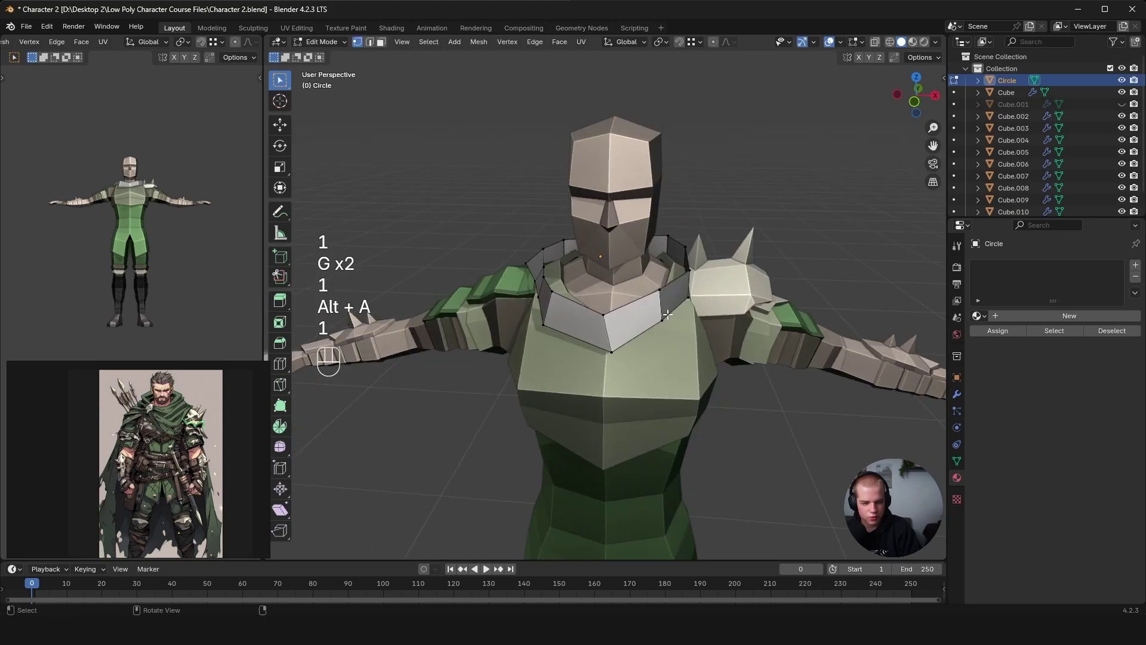
middle_click_drag(667, 314, 716, 287)
key("s")
key("1")
key("g")
key("g")
left_click(658, 240)
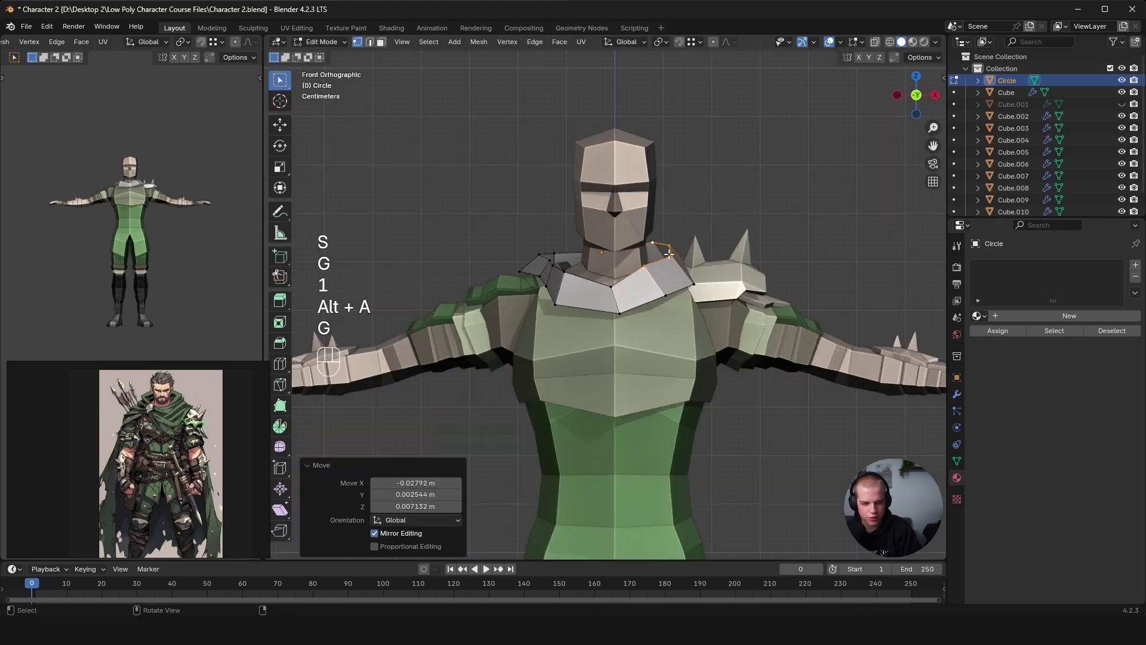
key("a")
scroll(684, 278, "up", 4)
Extrude a new row of faces below the collar and position it over the shoulders
middle_click_drag(547, 345, 735, 308)
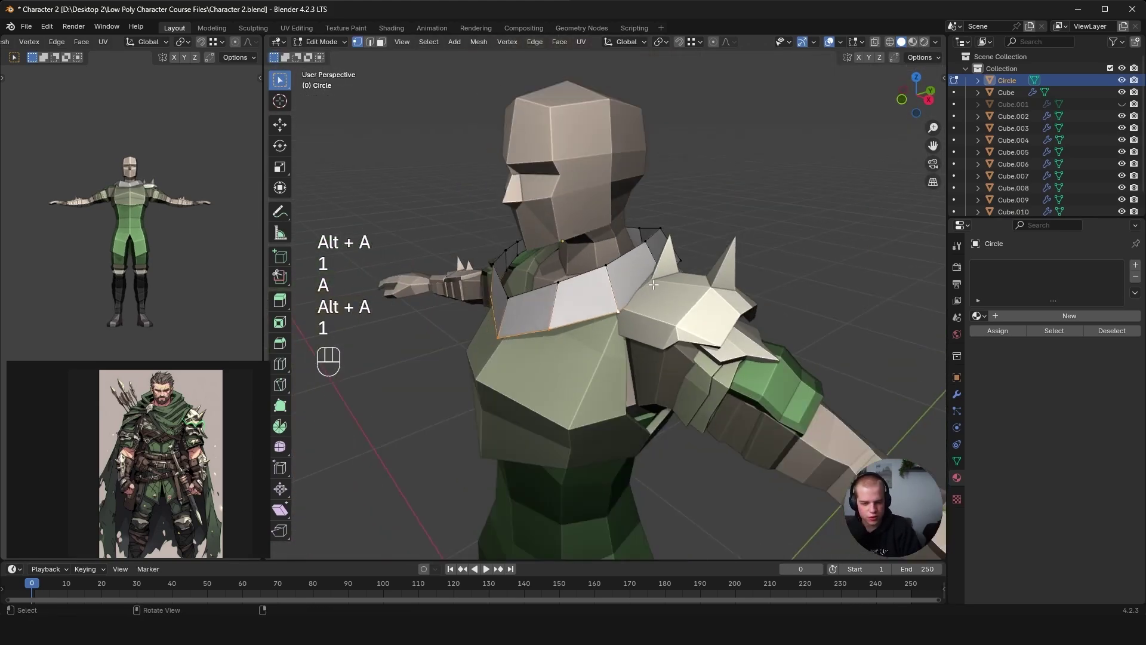
key("e")
key("g")
key("1")
key("alt+a")
key("1")
middle_click_drag(582, 357, 625, 359)
key("g")
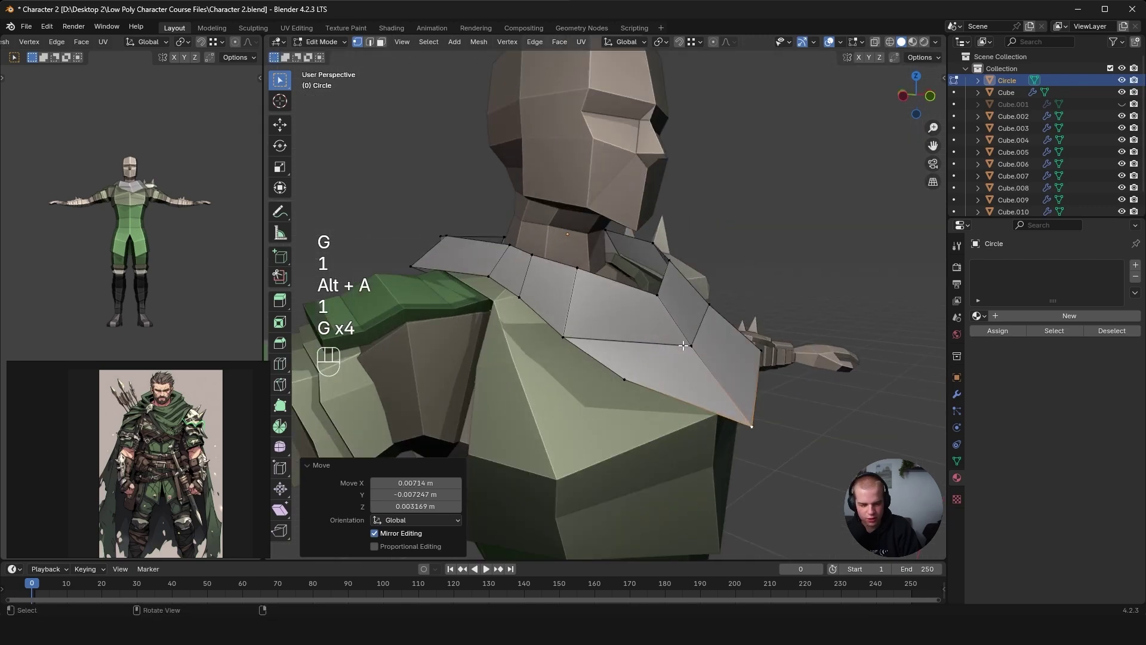
key("g")
key("g")
key("g")
key("g")
Move collar vertices vertically, fill a face between them, and adjust the back vertices
mouse_move(704, 328)
middle_mouse_down()
mouse_move(640, 279)
mouse_move(559, 306)
middle_mouse_up()
key("g")
key("g")
key("z")
key("z")
key("g")
key("f")
key("alt+a")
key("1")
key("g")
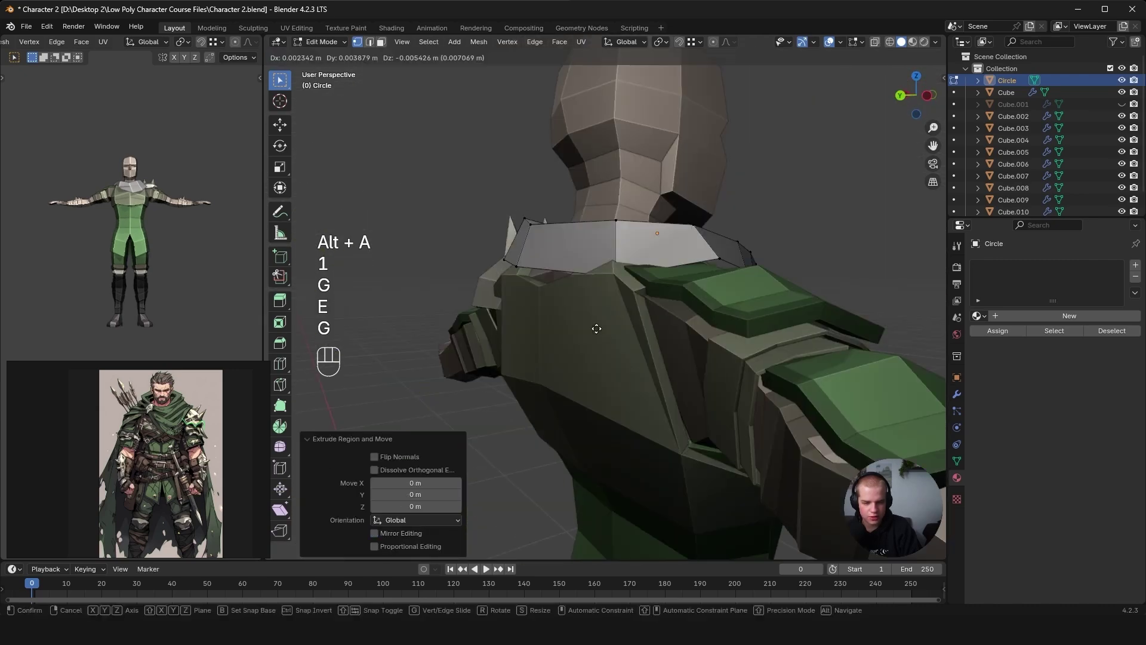
key("a")
key("alt+a")
key("1")
key("g")
key("g")
left_click(529, 295)
scroll(548, 273, "up", 1)
From the side view, knife new edges into the collar and fill the gap with a face
key("3")
key("1")
key("k")
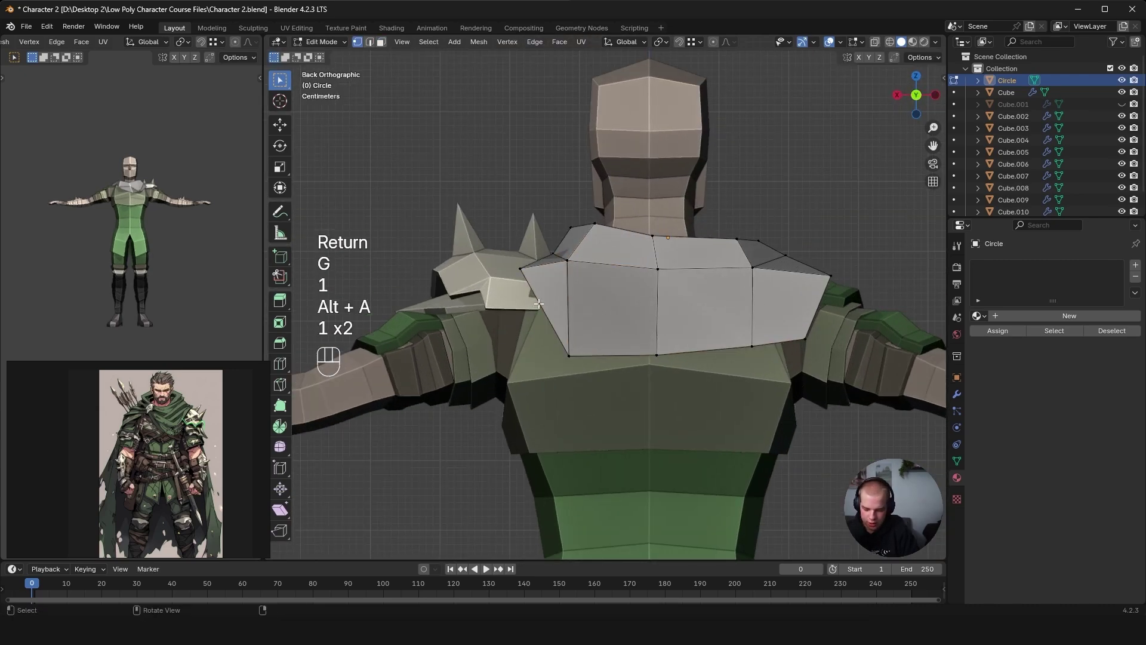
key("f")
key("alt+a")
mouse_move(549, 306)
middle_mouse_down()
mouse_move(691, 345)
mouse_move(641, 355)
mouse_move(663, 332)
middle_mouse_up()
key("1")
key("a")
key("g")
key("a")
From the front view, knife more edges into the collar and move its vertices
key("Tab")
key("Tab")
key("1")
key("a")
key("z")
key("z")
key("g")
key("g")
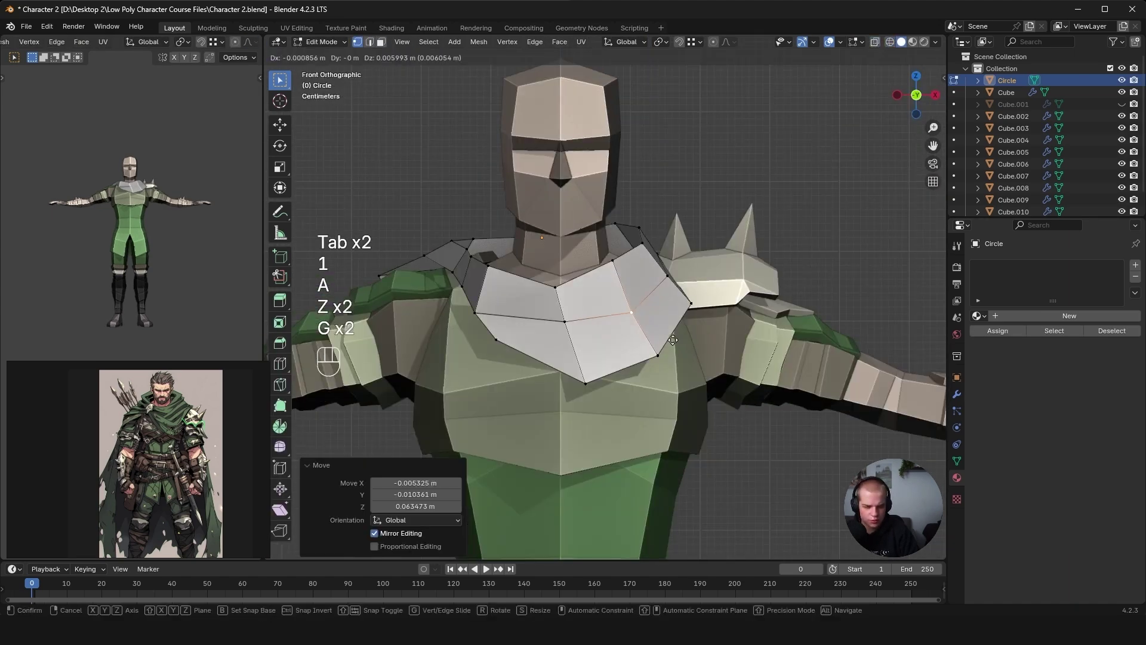
key("a")
key("alt+a")
scroll(676, 308, "up", 2)
scroll(518, 283, "up", 2)
key("k")
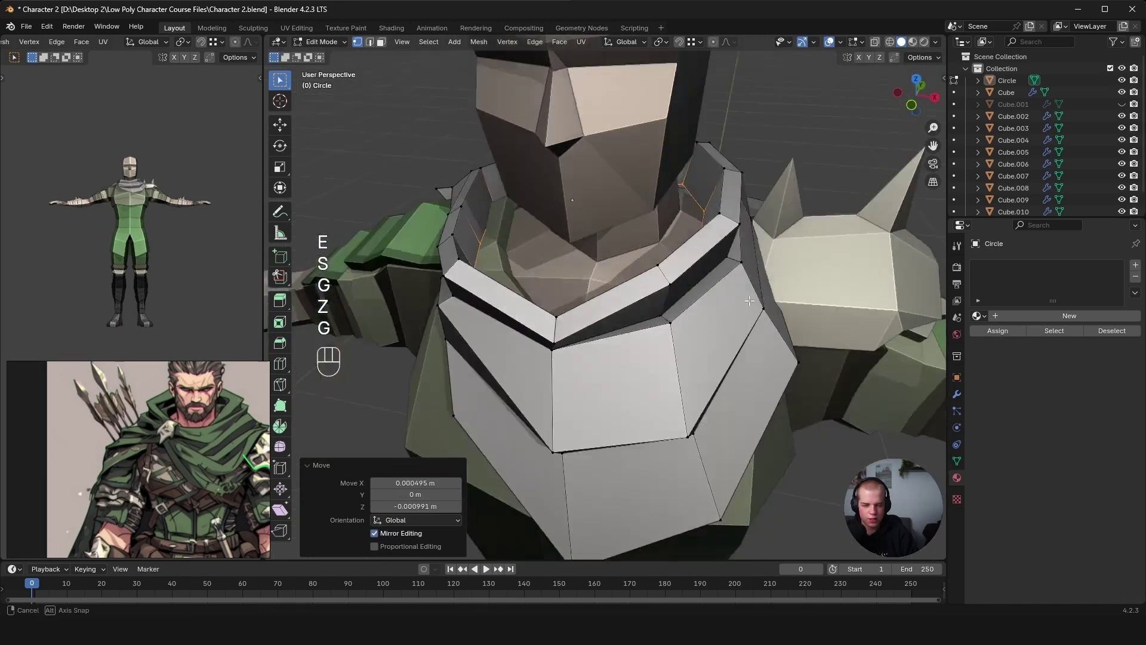
key("g")
key("g")
scroll(609, 295, "down", 3)
Give the collar a new green material
key("Tab")
key("alt+a")
left_click(1046, 318)
scroll(1061, 401, "down", 8)
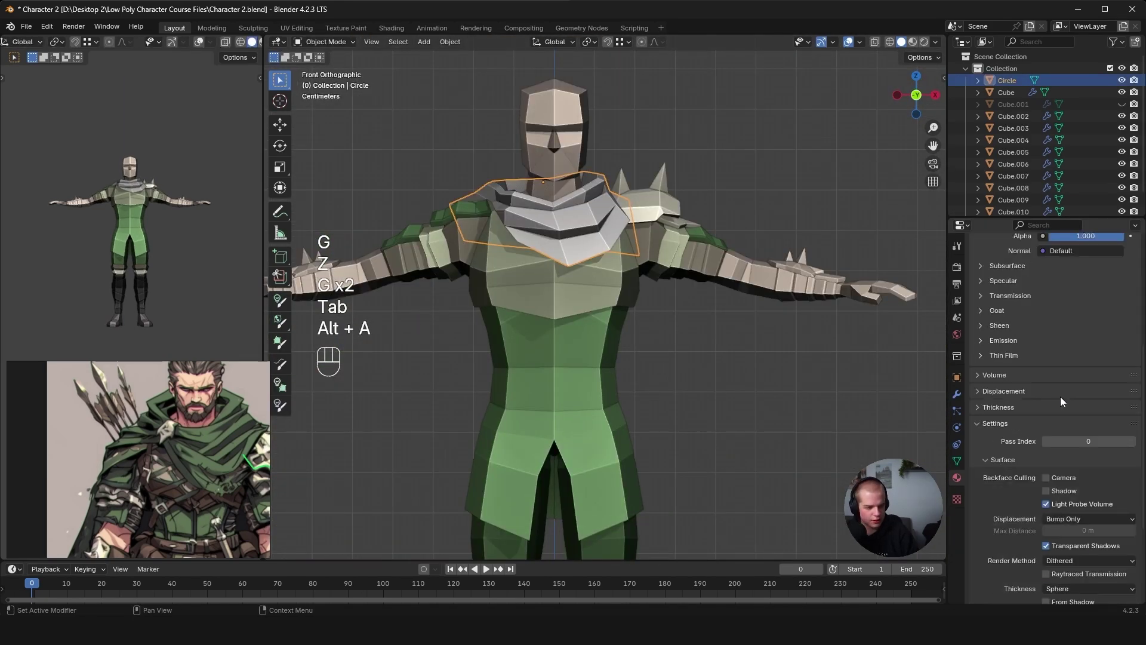
Inspect the spiked shoulder pad mesh in wireframe and solid shading
key("a")
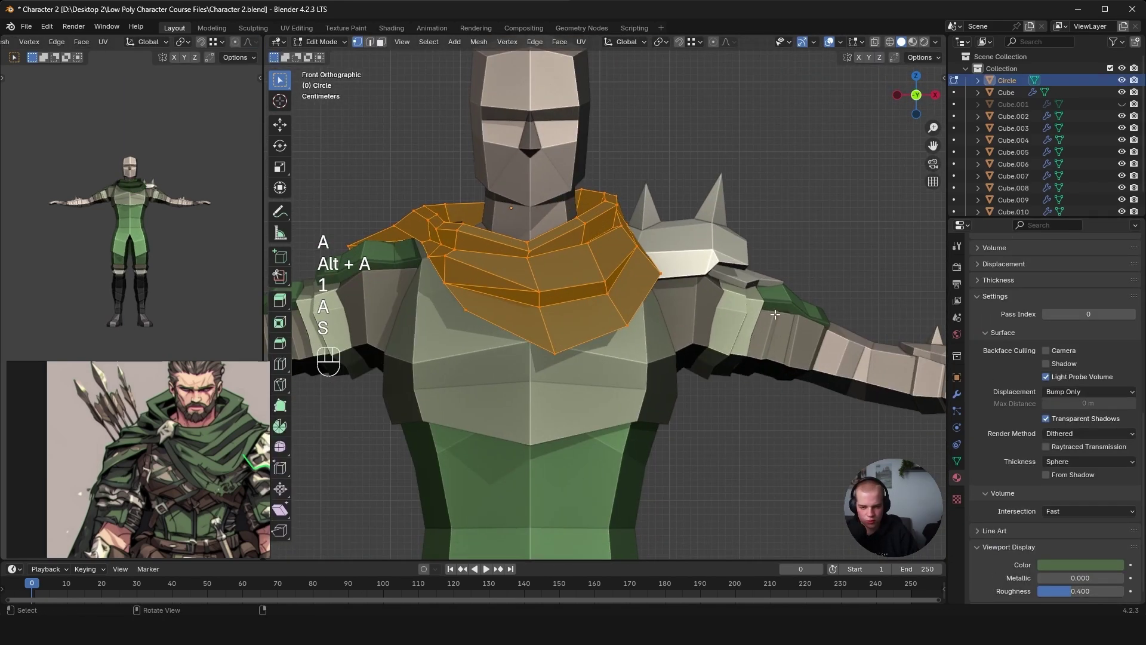
key("Tab")
left_click(505, 351)
key("Tab")
key("a")
key("z")
key("1")
middle_click_drag(504, 352, 574, 296)
key("z")
key("2")
Move the collar vertices down and extrude the collar edge outward
key("Tab")
key("z")
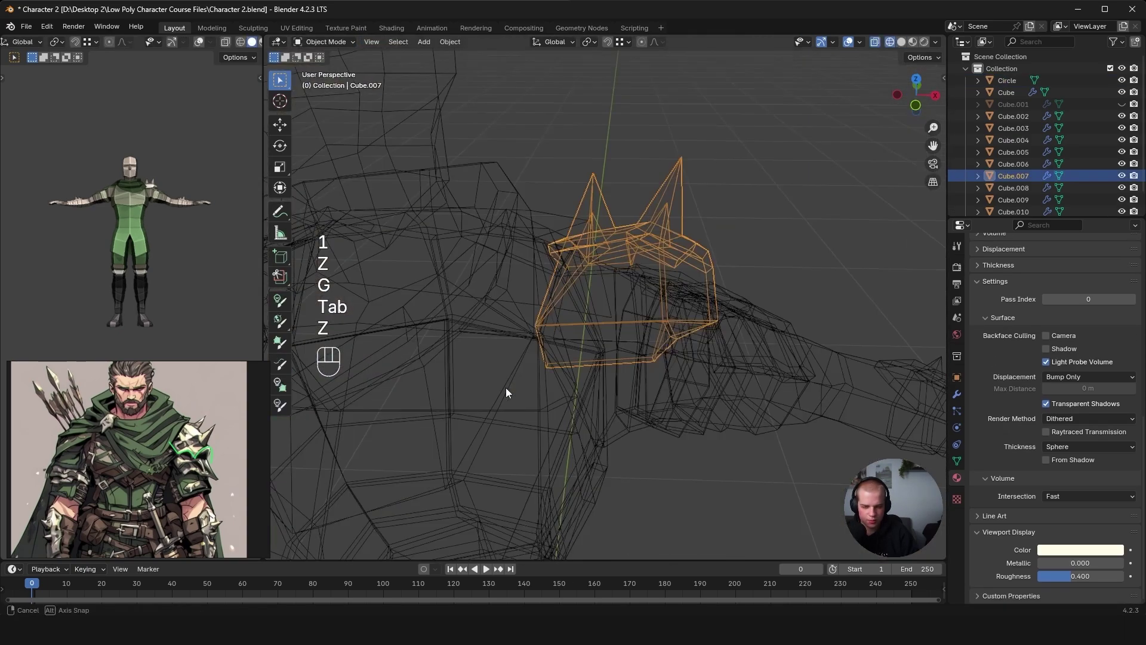
key("z")
key("Tab")
key("z")
key("1")
key("z")
key("e")
key("g")
key("z")
Extrude the collar's lower edge further and check it on the torso
key("Tab")
key("Tab")
key("1")
key("a")
key("g")
key("g")
key("1")
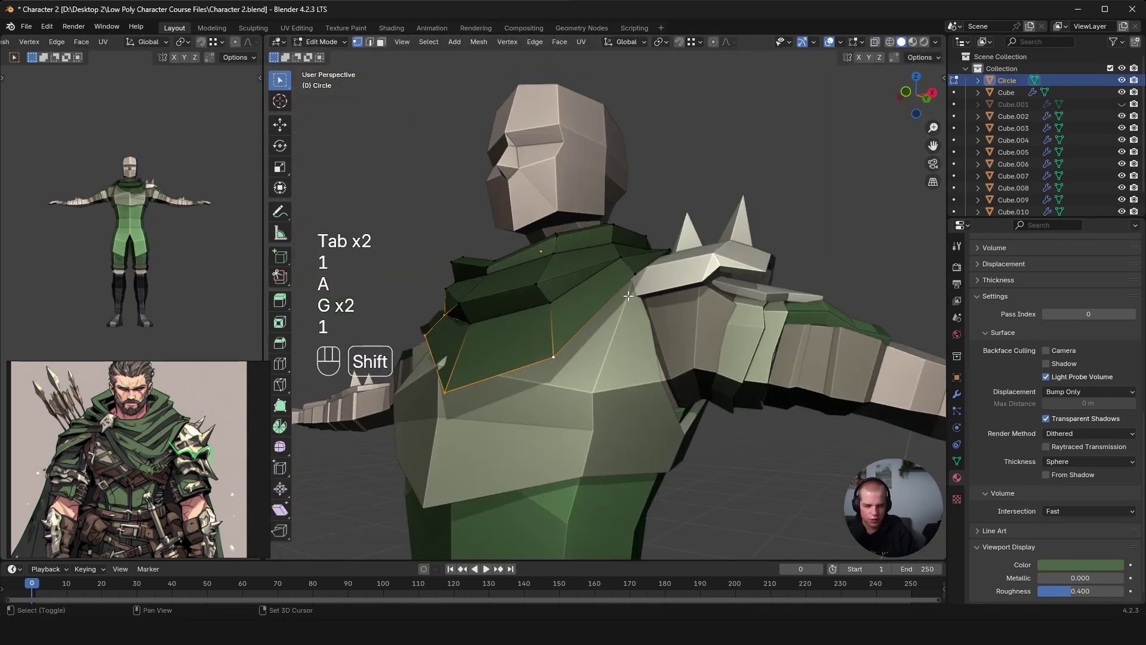
key("e")
key("2")
mouse_move(636, 243)
middle_mouse_down()
mouse_move(667, 358)
mouse_move(645, 296)
middle_mouse_up()
key("1")
key("1")
scroll(620, 239, "up", 3)
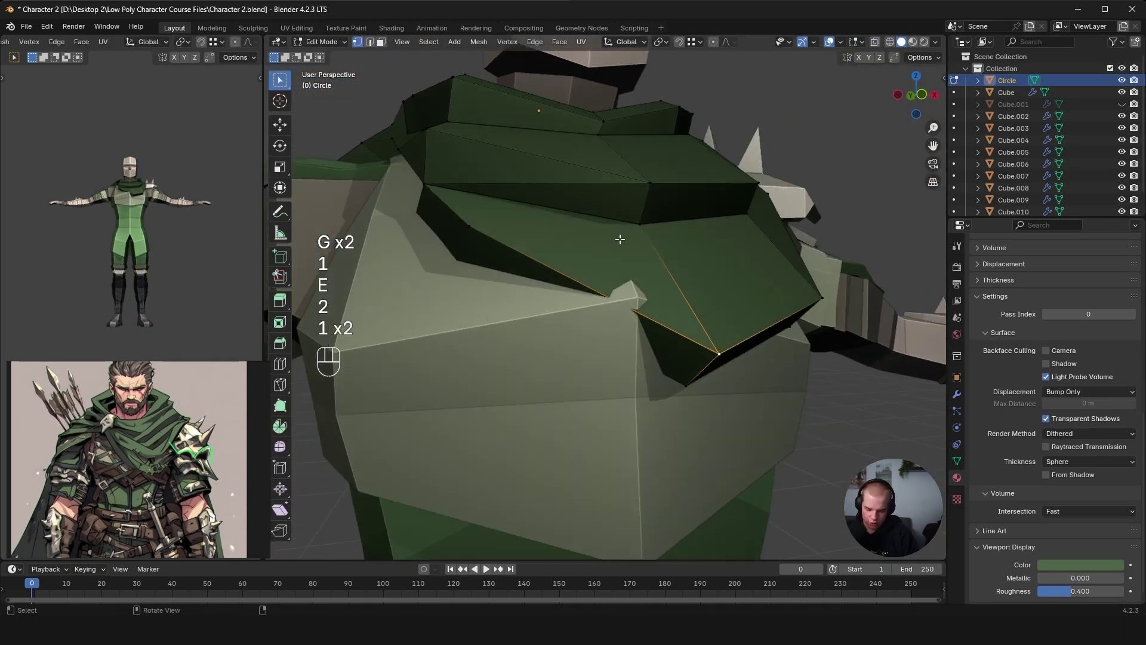
Extrude the bottom edge down into a long cape and widen its hem
key("Return")
key("e")
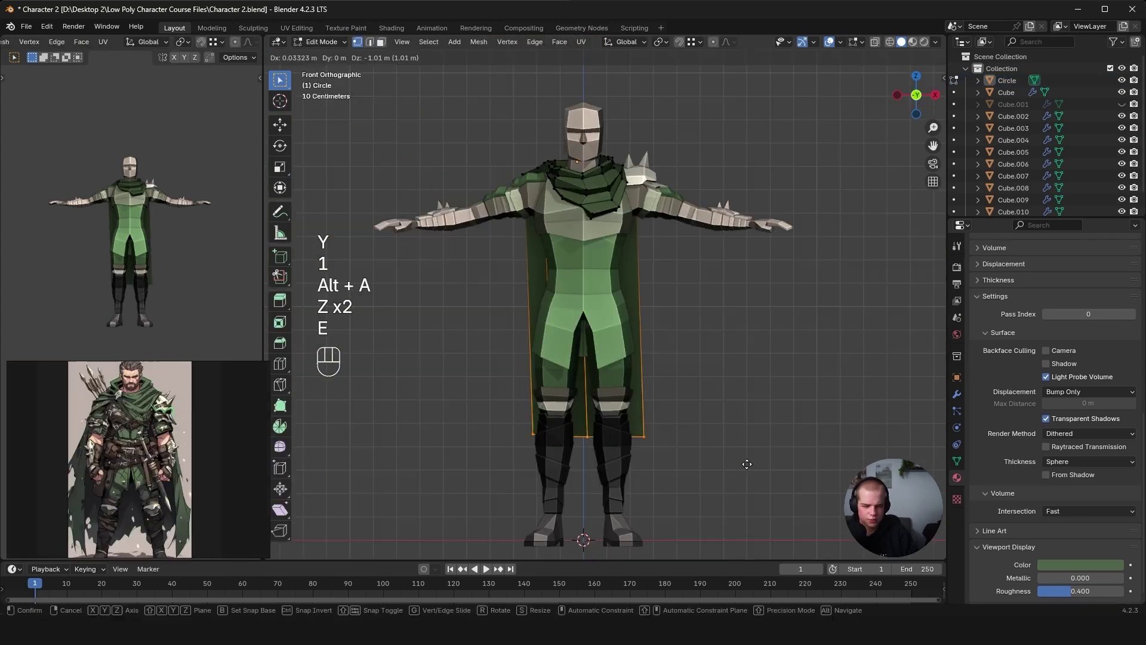
key("z")
key("s")
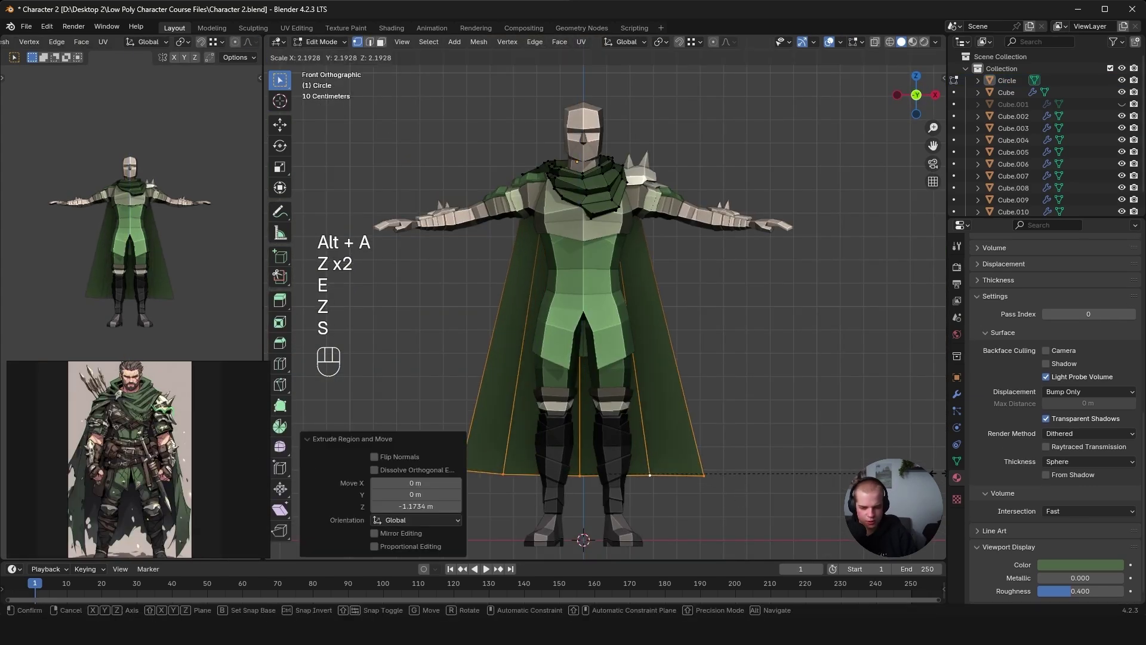
key("g")
left_click(805, 332)
Add an edge loop across the cape and slide it vertically
key("s")
left_click(734, 336)
middle_click_drag(734, 336, 664, 339, "shift")
key("ctrl+r")
key("g")
key("z")
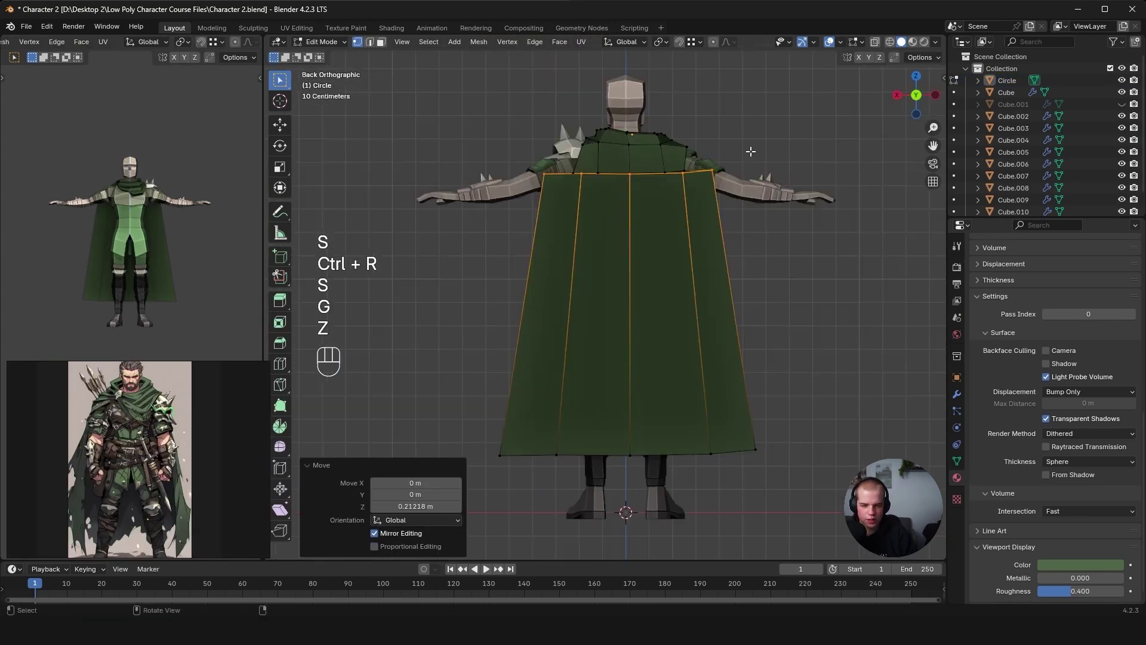
key("g")
key("z")
key("ctrl+1")
key("alt+a")
Adjust the cape vertices, then try and undo a second loop cut
key("g")
key("g")
scroll(537, 286, "down", 4)
key("a")
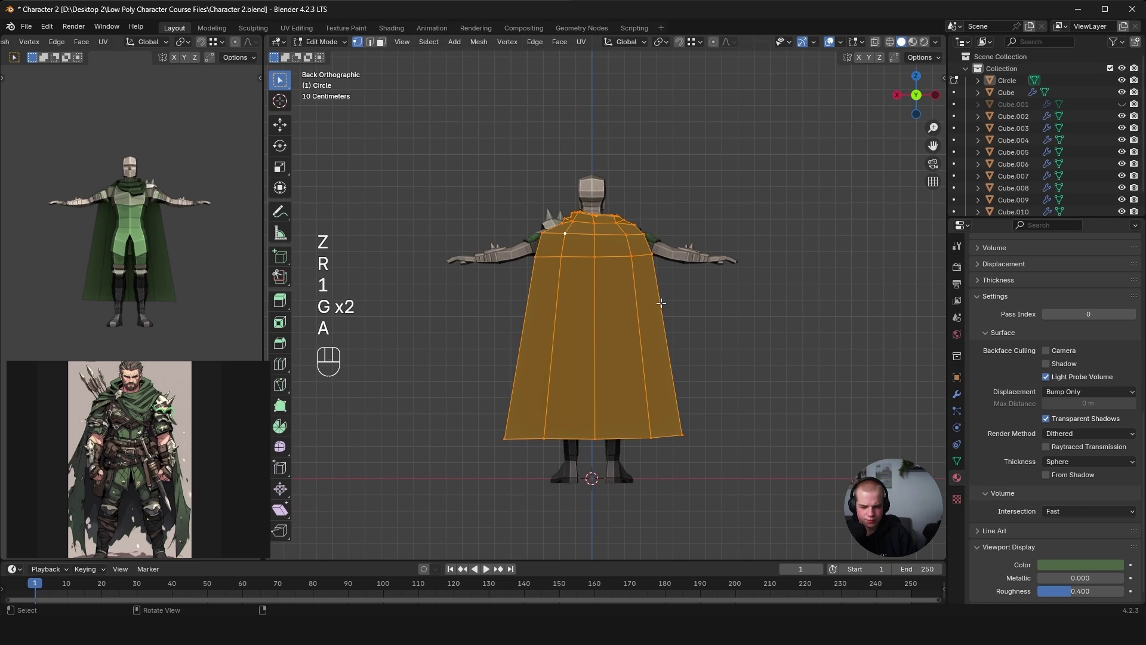
key("g")
key("g")
key("a")
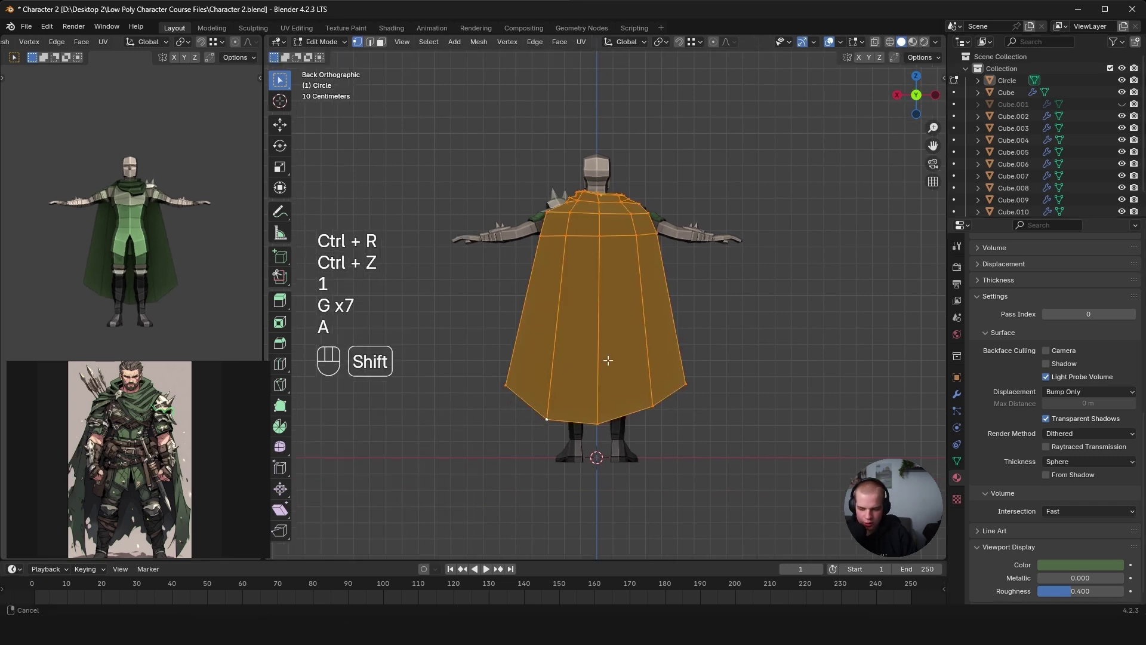
key("alt+a")
scroll(590, 314, "up", 3)
key("ctrl+r")
key("a")
middle_click_drag(582, 340, 654, 345)
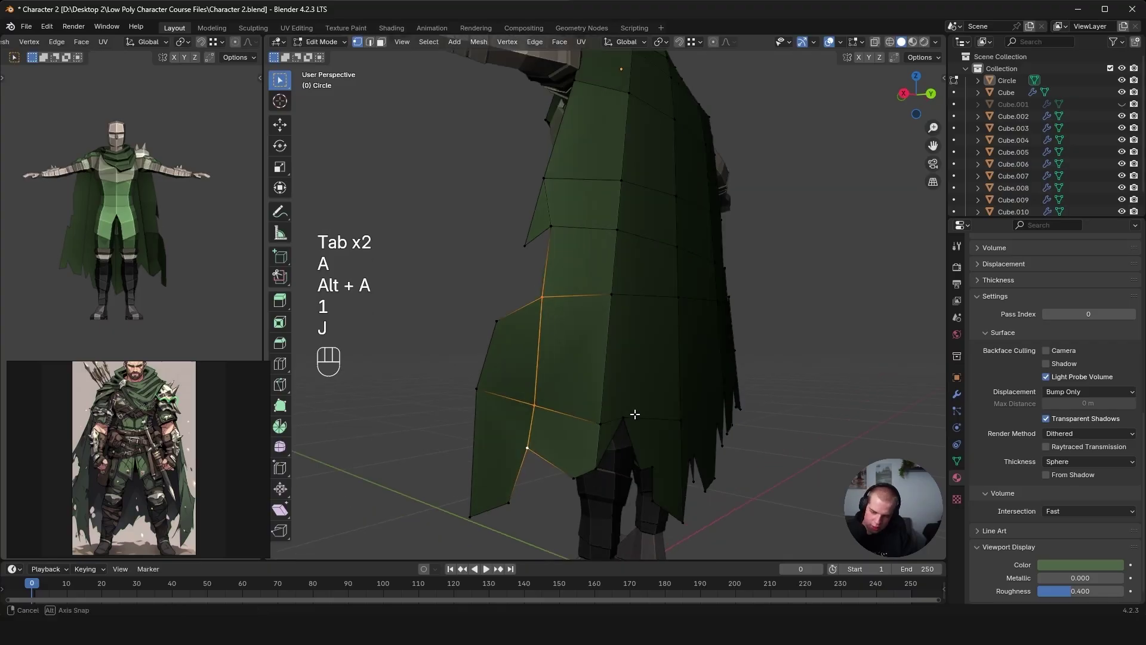
Split the cape hem by joining vertex pairs with new edges
key("1")
key("alt+a")
key("1")
mouse_move(634, 414)
middle_mouse_down()
mouse_move(612, 388)
mouse_move(661, 377)
mouse_move(669, 391)
mouse_move(751, 354)
middle_mouse_up()
key("Return")
key("j")
key("alt+a")
key("Tab")
key("Tab")
key("j")
key("j")
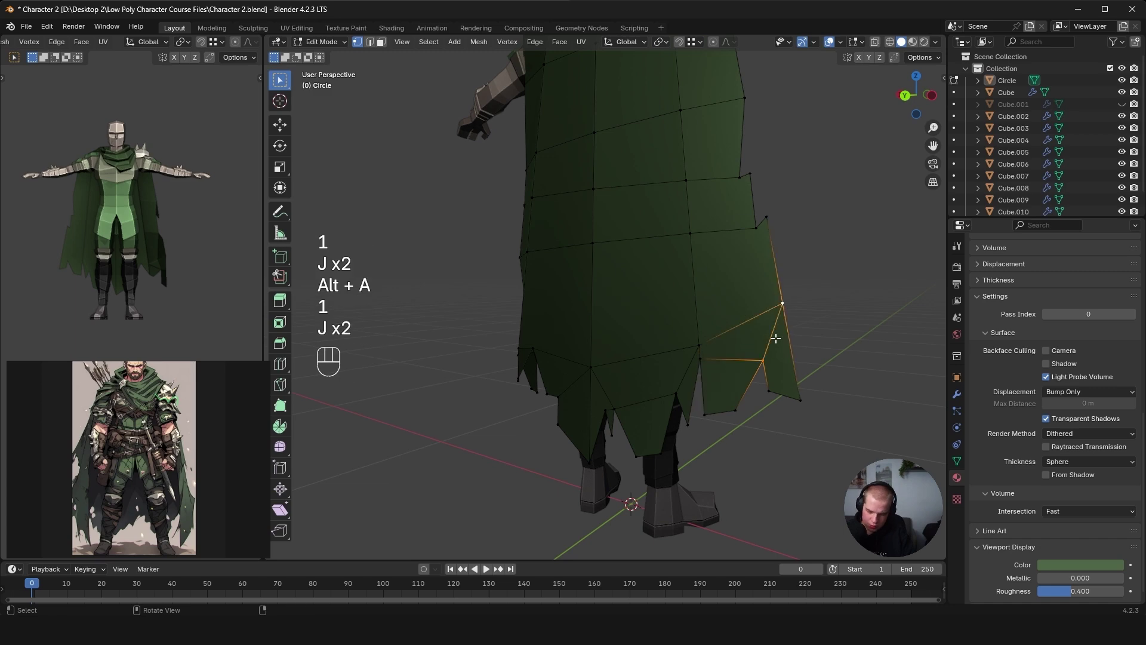
Add a Solidify modifier to give the whole cape thickness
key("a")
key("alt+a")
key("Tab")
key("Tab")
key("a")
key("Tab")
middle_click_drag(719, 312, 601, 320)
left_click(956, 395)
left_click(1034, 265)
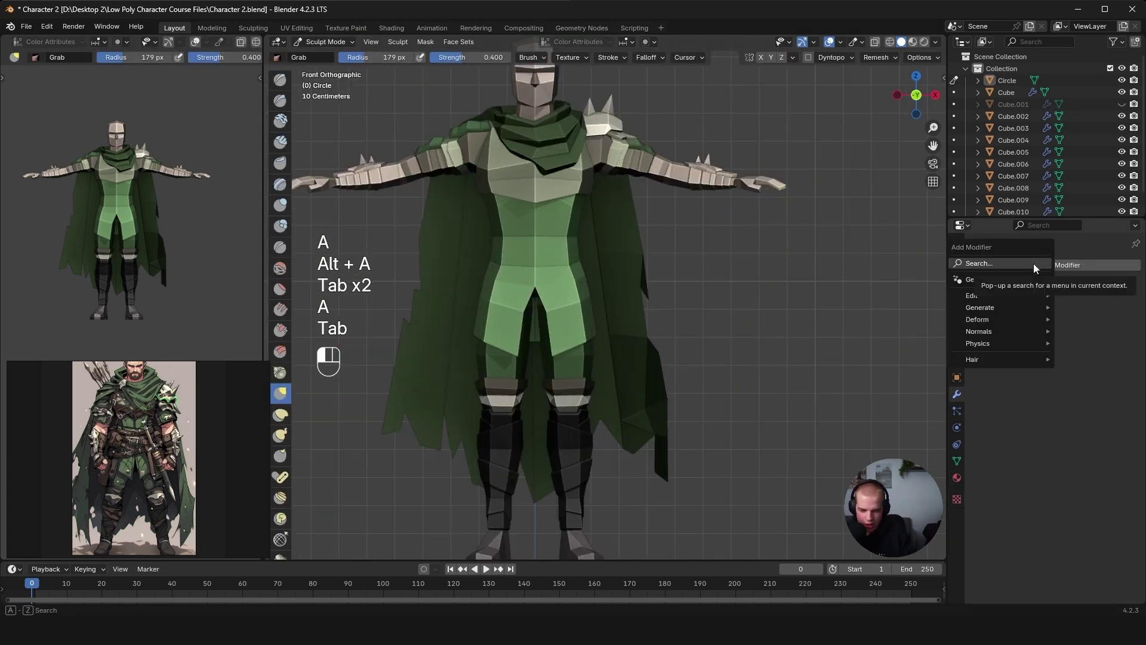
type("sol")
key("Return")
middle_click_drag(717, 314, 806, 322)
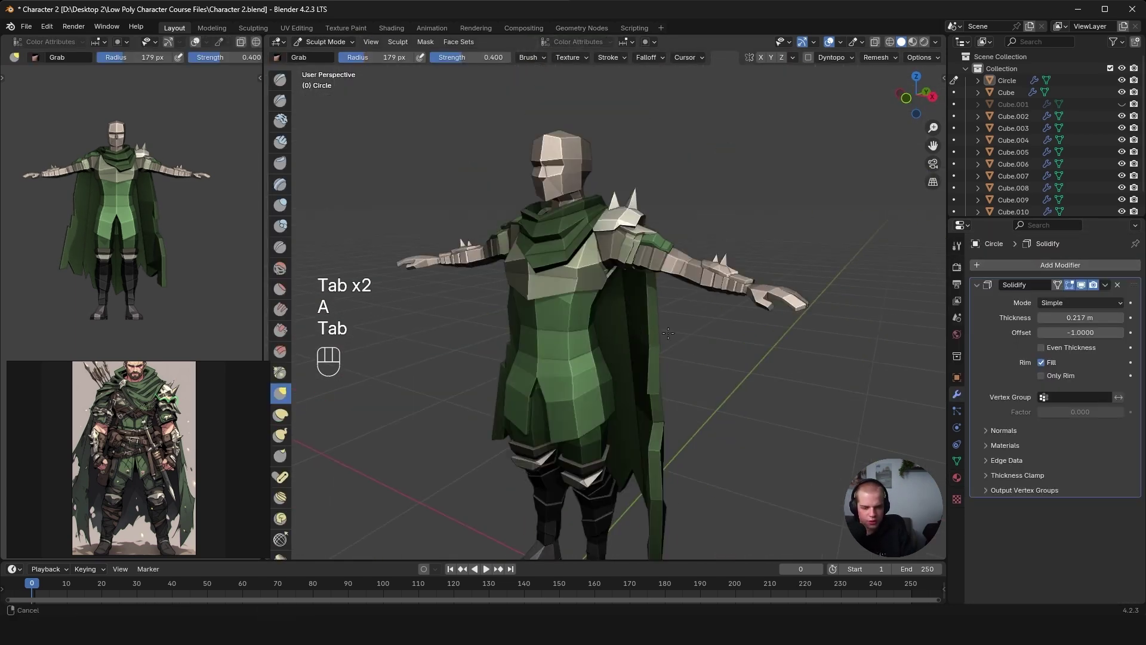
Delete the faces inside a cut outline and tidy the vertices around the hole
key("alt+a")
key("z")
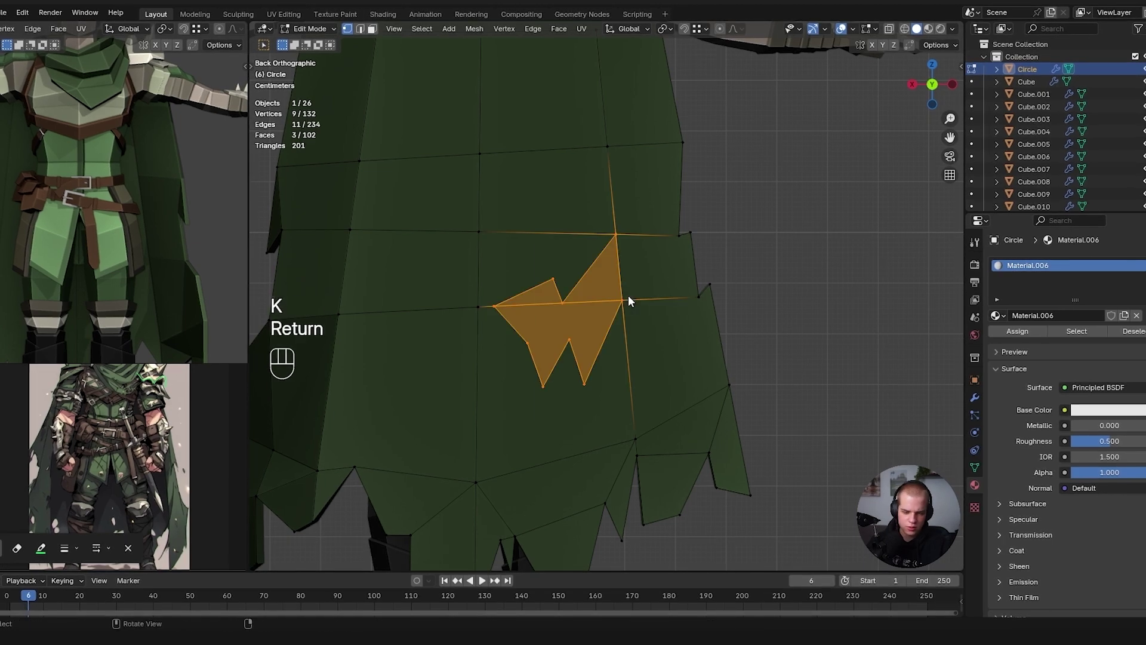
key("x")
key("z")
key("Tab")
key("alt+a")
key("Tab")
key("1")
key("g")
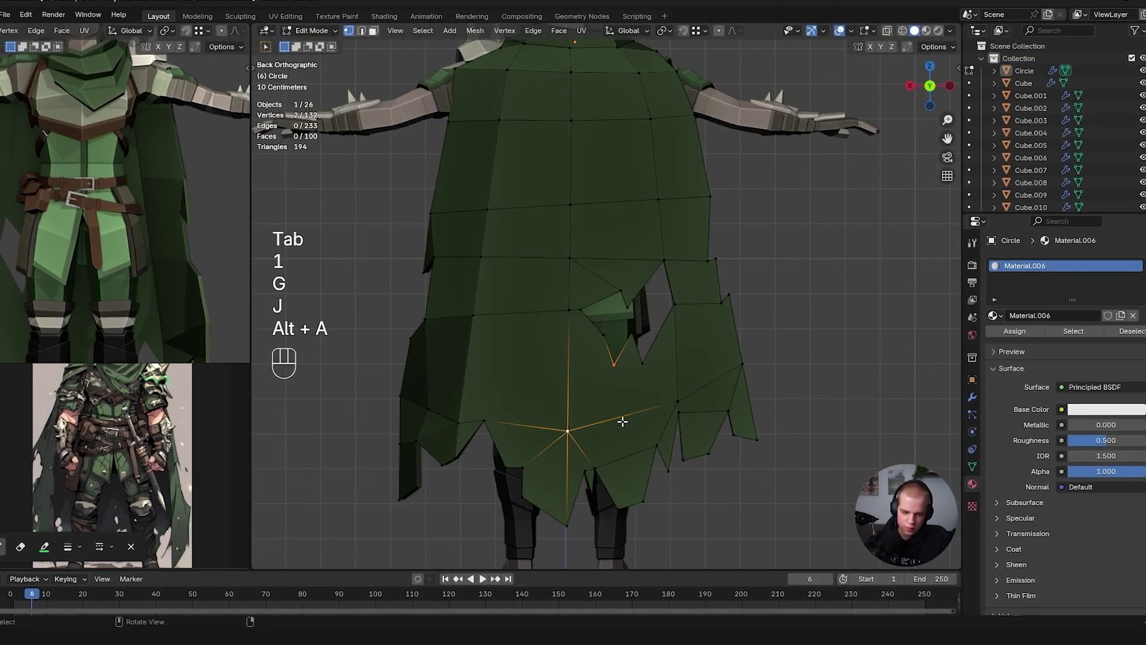
key("j")
key("alt+a")
Connect vertices across faces on the back of the cape to clean up the mesh
key("1")
key("j")
key("Tab")
key("Tab")
key("1")
middle_click_drag(579, 315, 614, 354)
key("j")
key("Tab")
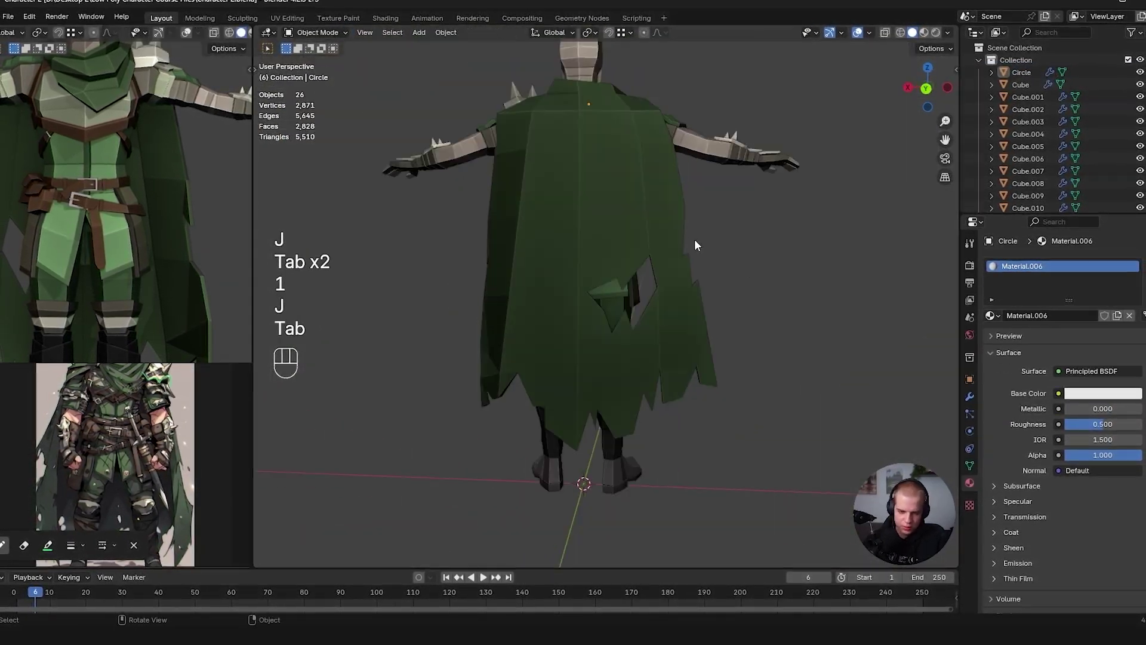
key("Tab")
scroll(694, 239, "up", 3)
Knife a star-shaped cut into the cape and delete its faces to make a hole
key("a")
key("alt+a")
key("1")
key("k")
scroll(608, 319, "up", 4)
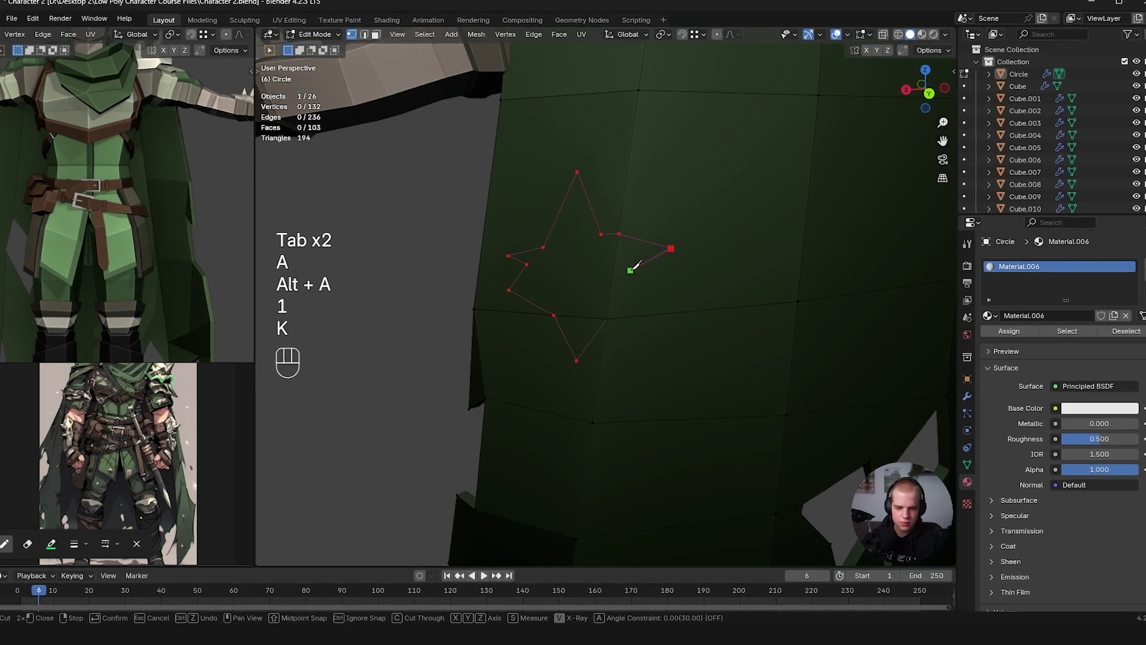
key("Return")
key("x")
key("z")
key("Tab")
scroll(743, 300, "down", 5)
Reshape the star hole's tips and connect the vertices around it
key("Tab")
key("a")
scroll(591, 230, "up", 5)
key("alt+a")
key("1")
key("g")
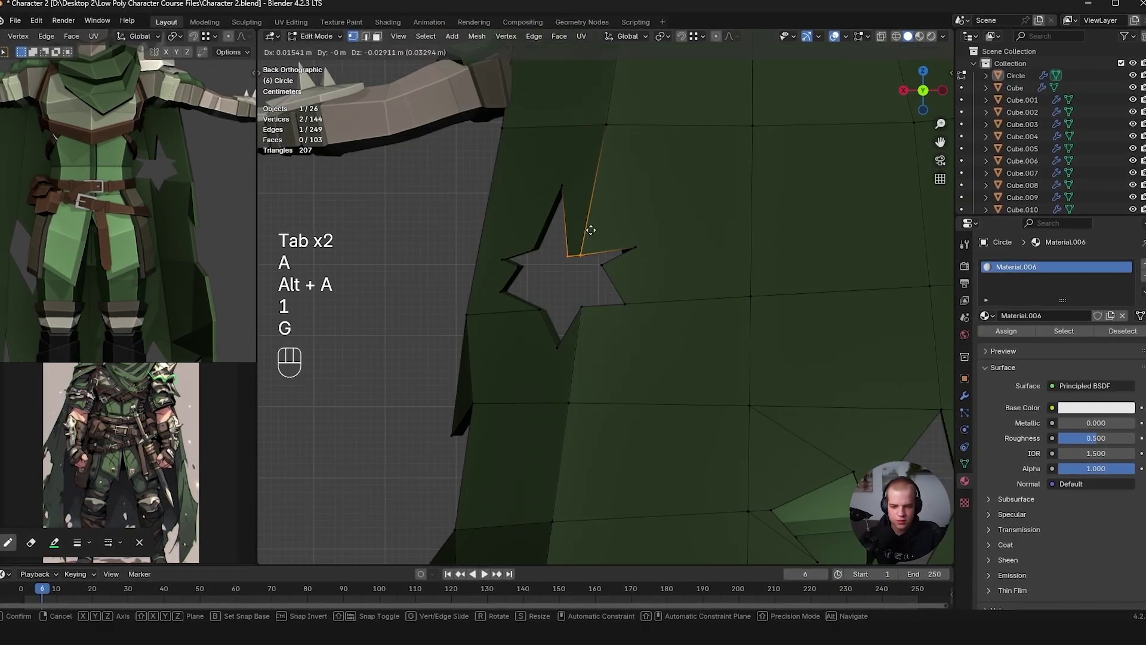
key("j")
key("g")
scroll(564, 200, "down", 5)
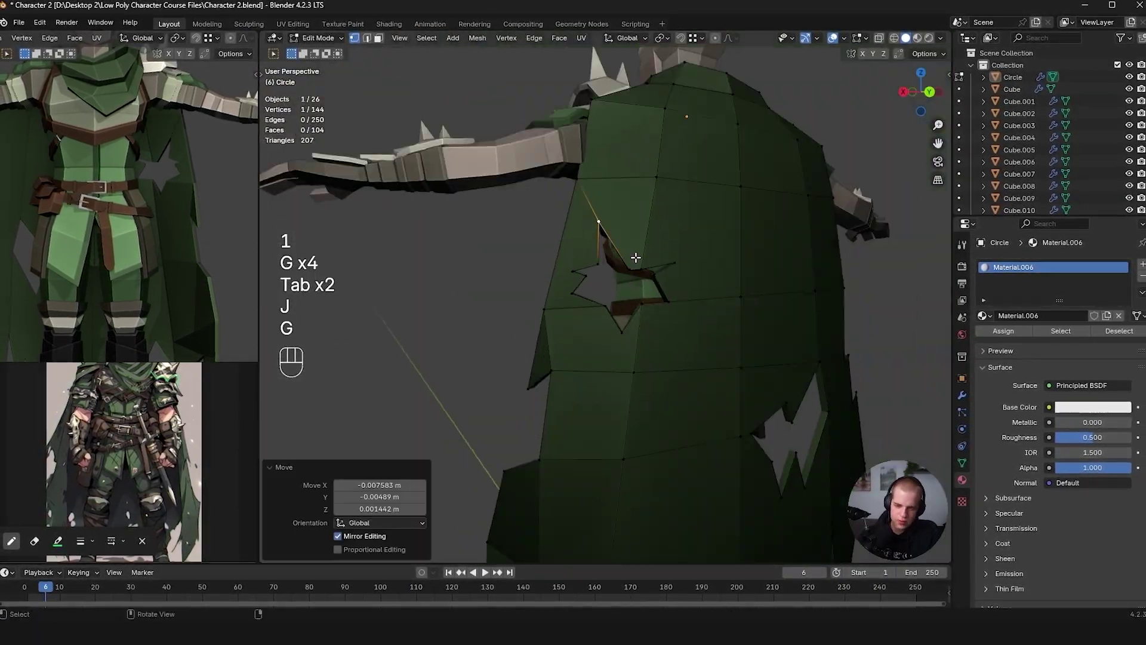
Join the remaining vertex pairs around the tear and save the character file
key("a")
key("alt+a")
key("1")
key("j")
key("a")
key("alt+a")
key("1")
middle_click_drag(564, 200, 752, 352)
key("j")
key("Tab")
key("ctrl+s")
scroll(725, 359, "down", 5)
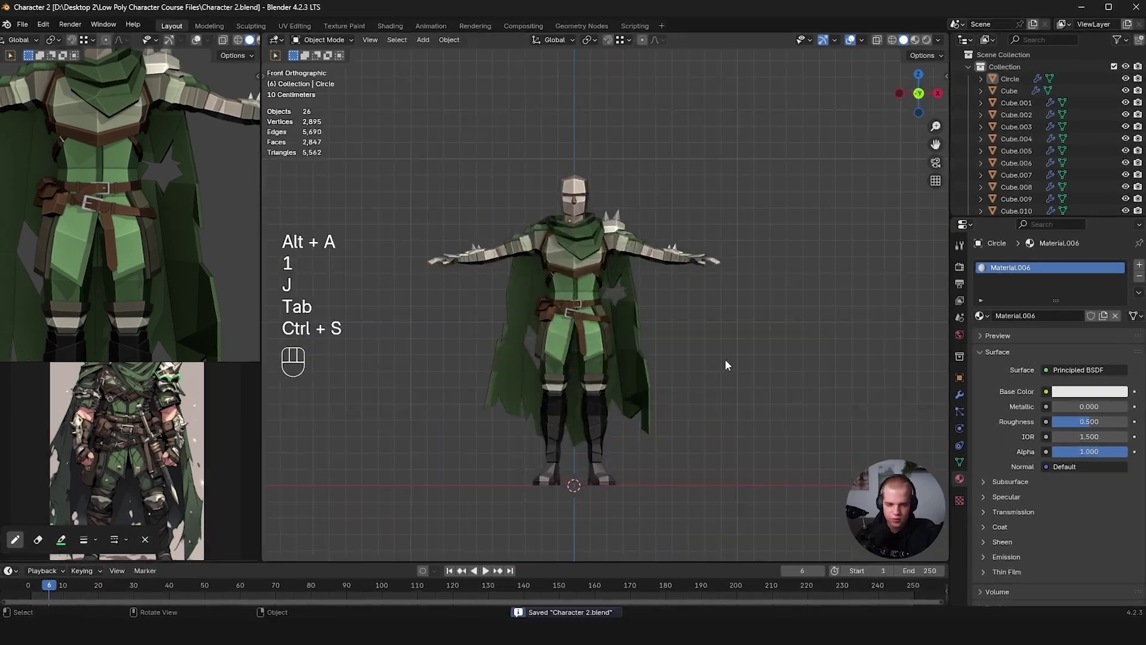
Save the character file again with Ctrl+S
key("ctrl+s")
key("ctrl+s")
key("ctrl+s")
scroll(714, 324, "down", 5)
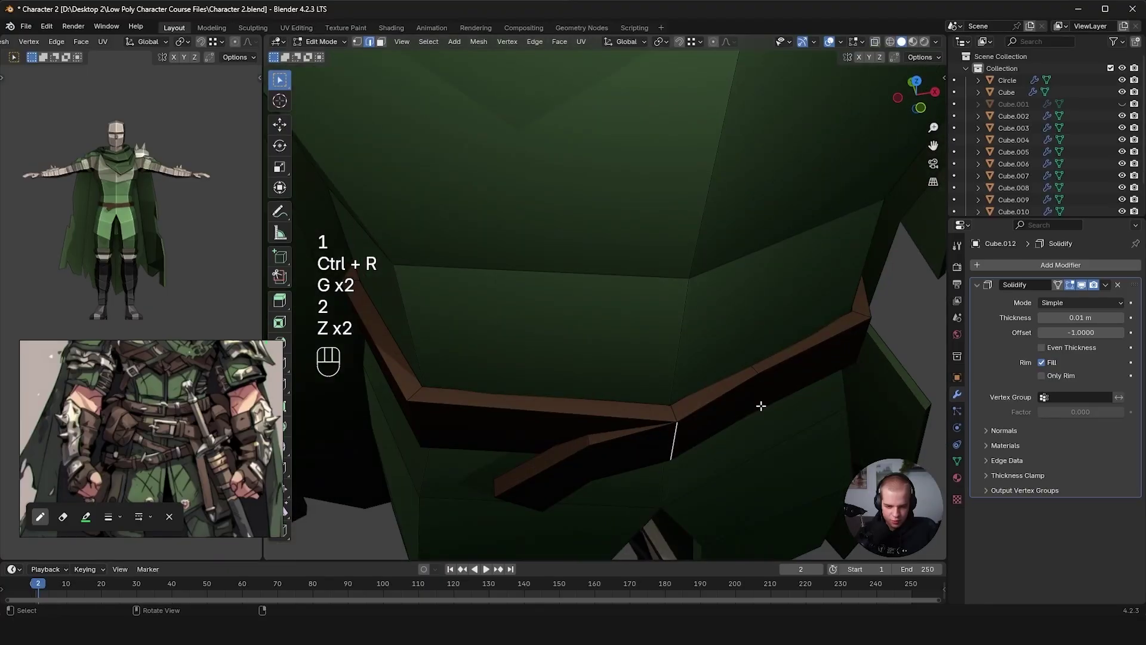
Rip the selected belt edge apart in wireframe view
key("z")
key("ctrl+z")
key("z")
key("alt+a")
key("z")
key("z")
key("v")
key("z")
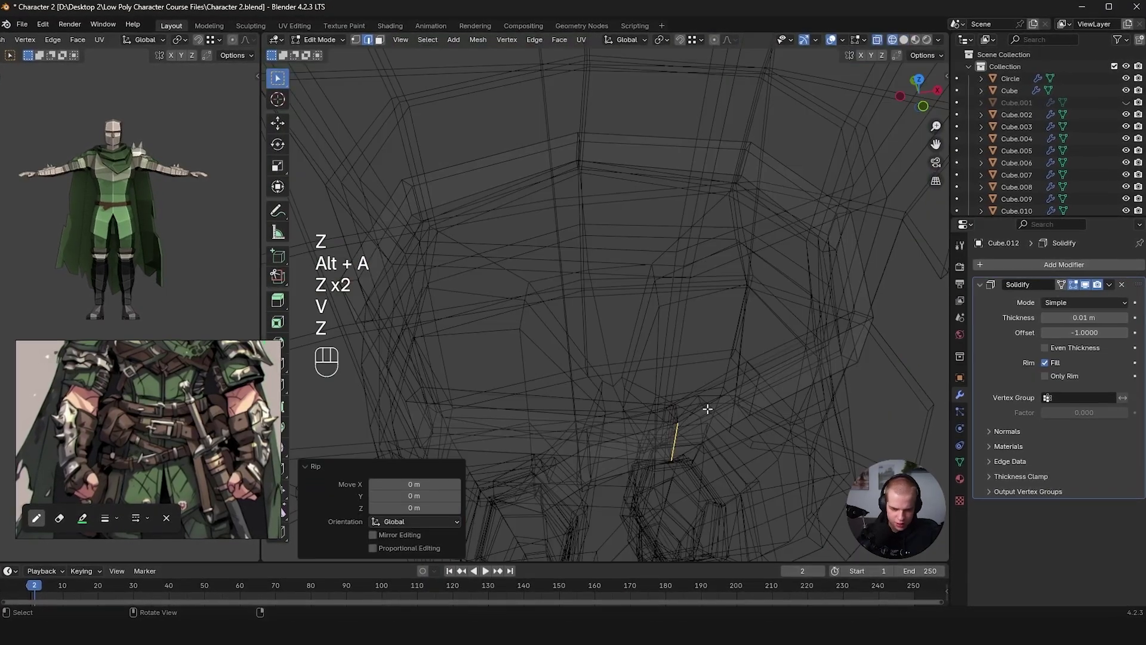
Move and slide the ripped edge along the belt
key("z")
key("g")
key("z")
key("g")
key("x")
Position the belt loop and merge its vertices
key("z")
key("g")
key("g")
left_click(686, 390)
key("z")
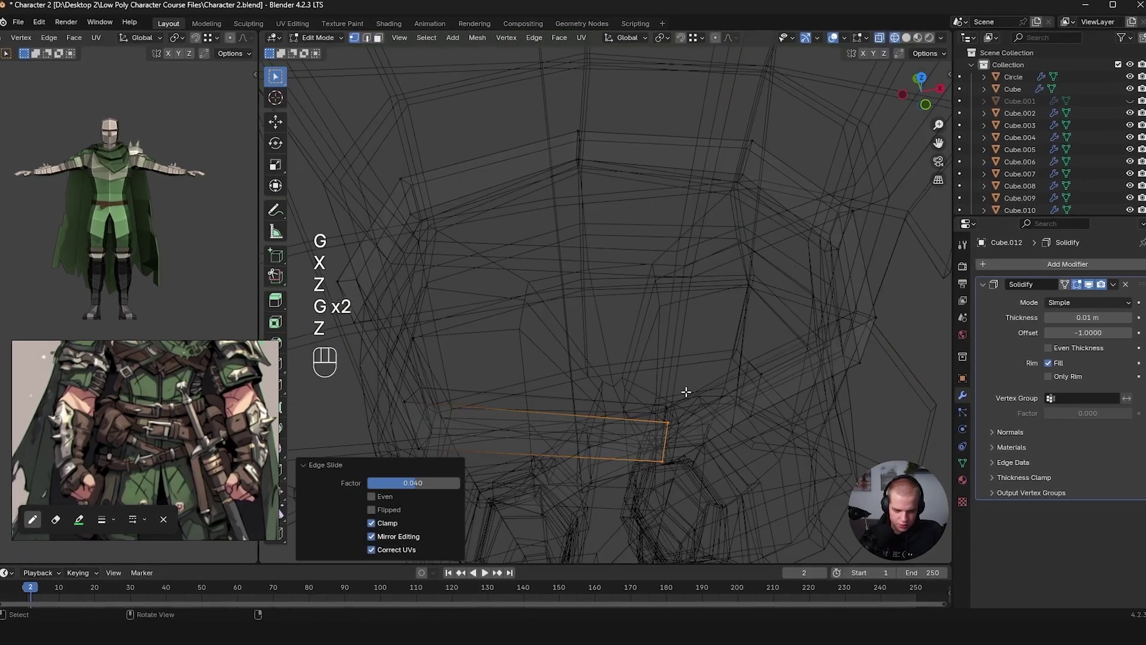
key("g")
key("a")
key("m")
key("2")
key("z")
key("g")
Move the selected belt edges into place and adjust the viewport overlays
key("Tab")
key("alt+a")
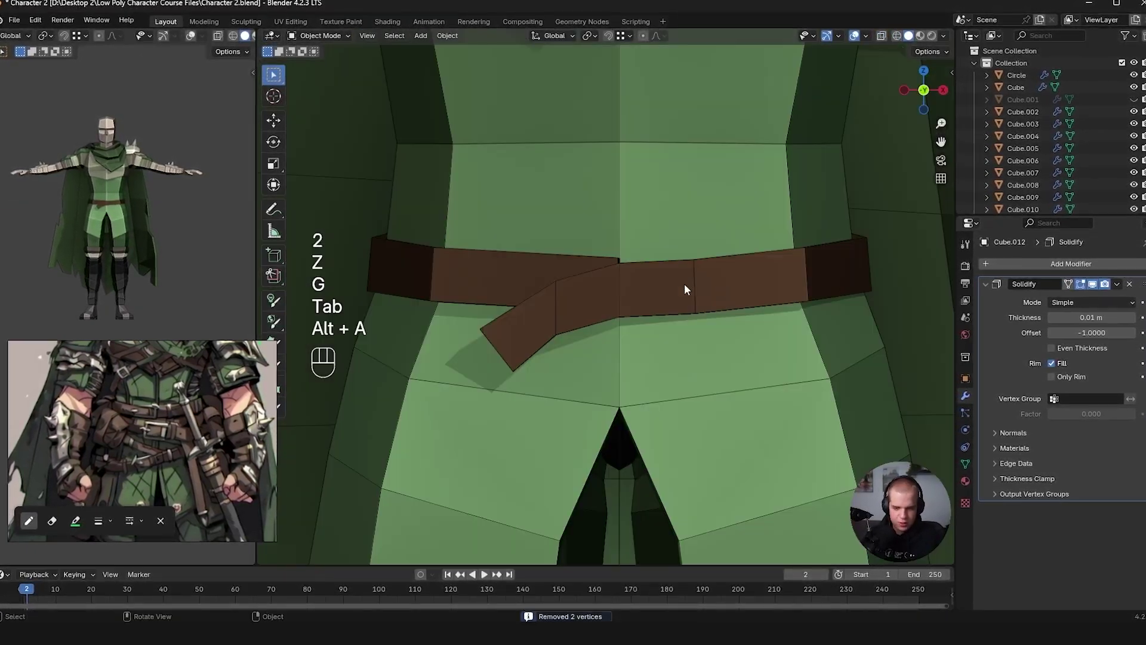
key("Tab")
key("Tab")
key("2")
key("g")
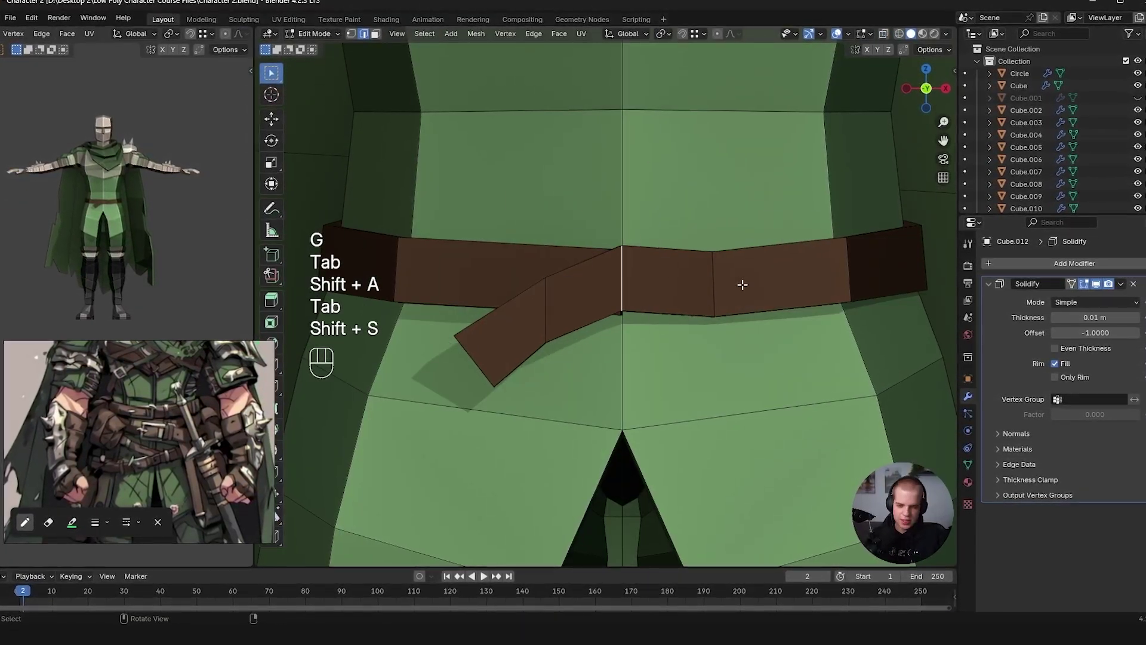
scroll(742, 284, "down", 2)
left_click(847, 33)
scroll(709, 205, "up", 2)
Add a cube as the buckle, scaled down and moved onto the belt
key("shift+a")
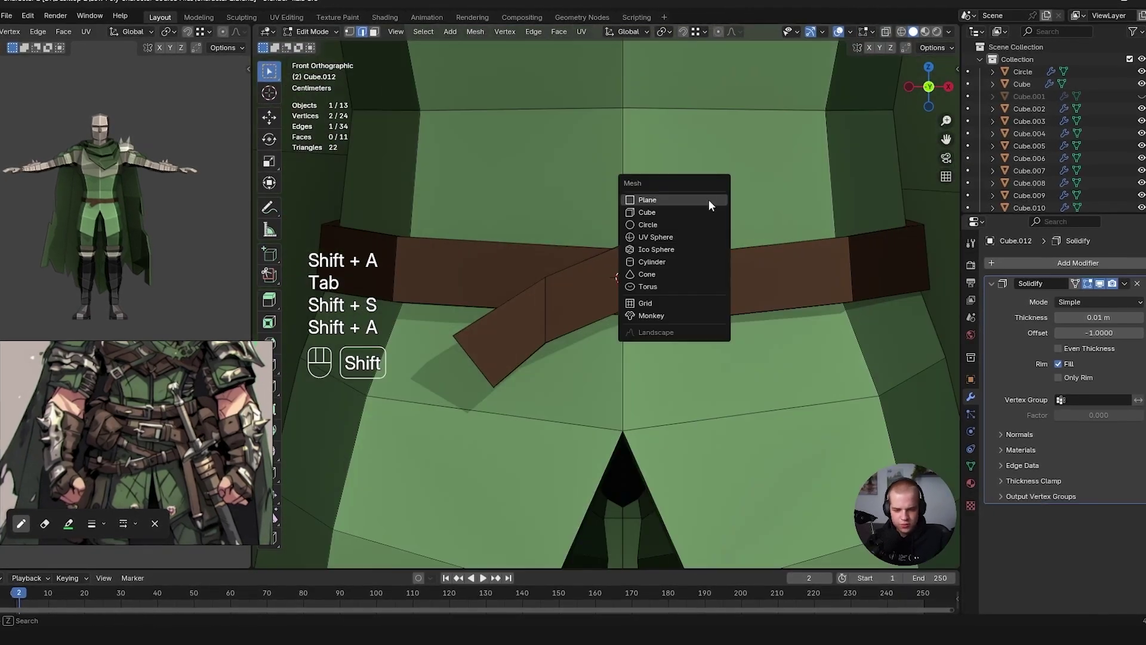
left_click(750, 252)
key("Tab")
key("a")
key("s")
key("g")
key("Tab")
key("alt+a")
left_click(618, 269, "shift")
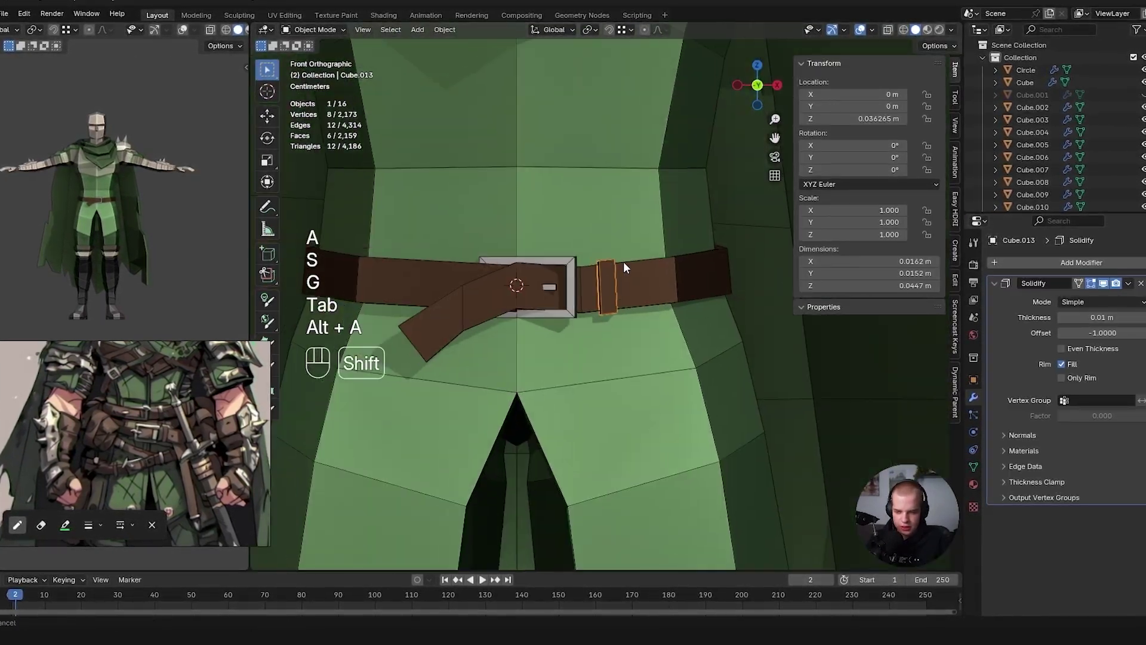
Apply the belt's thickness modifier and reposition the belt geometry
key("ctrl+a")
key("Tab")
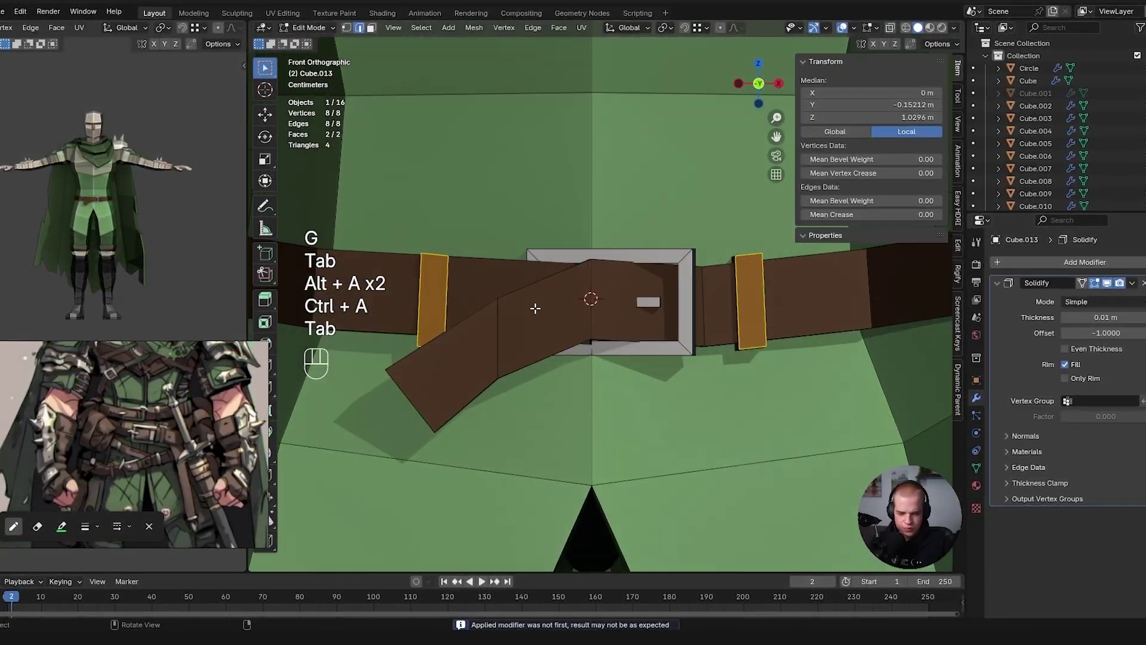
key("z")
key("z")
key("g")
key("Tab")
key("alt+a")
Select the entire belt mesh in Edit Mode
mouse_move(669, 215)
middle_mouse_down()
mouse_move(710, 343)
mouse_move(542, 289)
middle_mouse_up()
left_click(710, 343)
key("Tab")
key("a")
key("z")
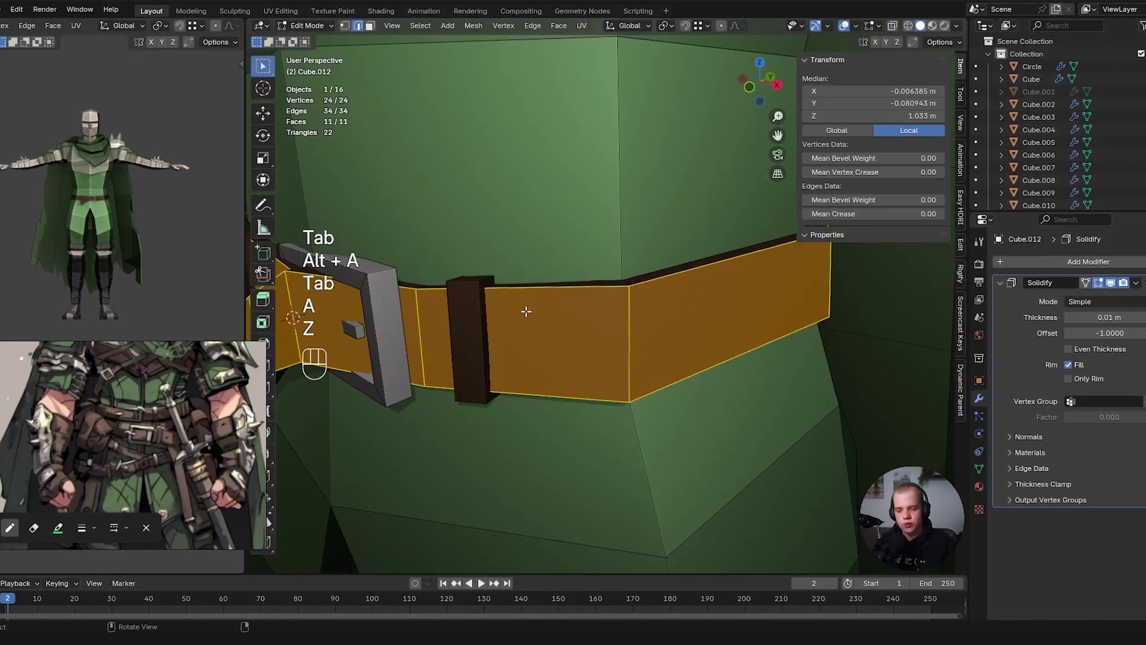
Duplicate the belt, undo it, then delete selected belt geometry and undo that
key("shift+d")
key("ctrl+z")
key("ctrl+z")
key("ctrl+z")
key("ctrl+z")
key("Tab")
key("Tab")
middle_click_drag(653, 320, 701, 333)
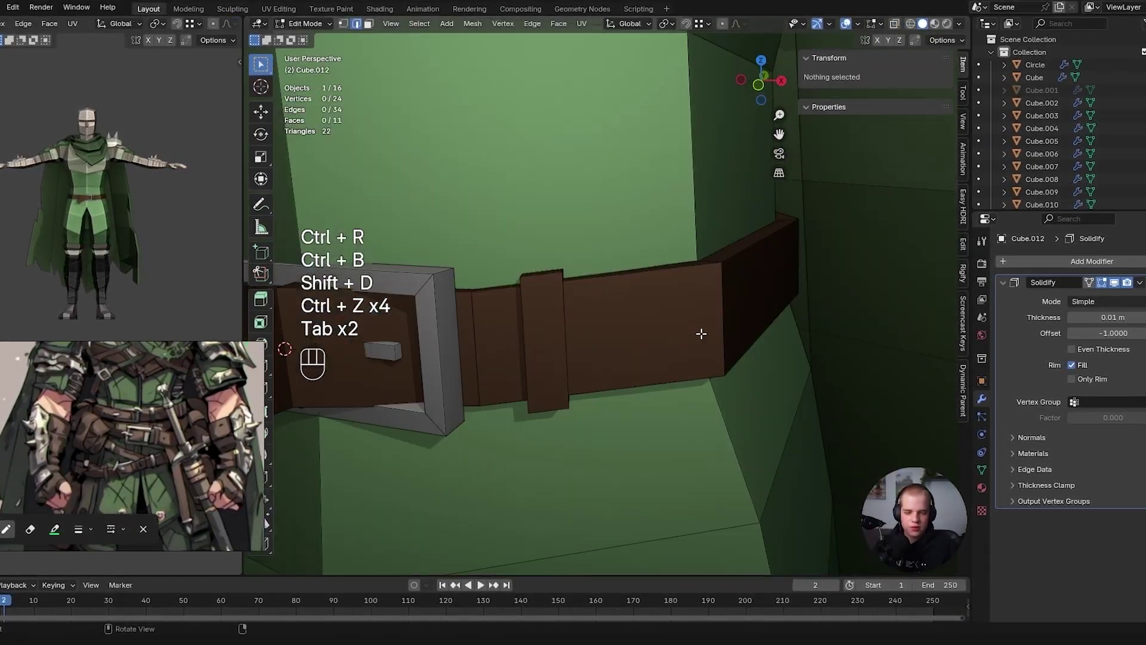
key("x")
key("z")
key("1")
key("z")
key("ctrl+z")
key("ctrl+z")
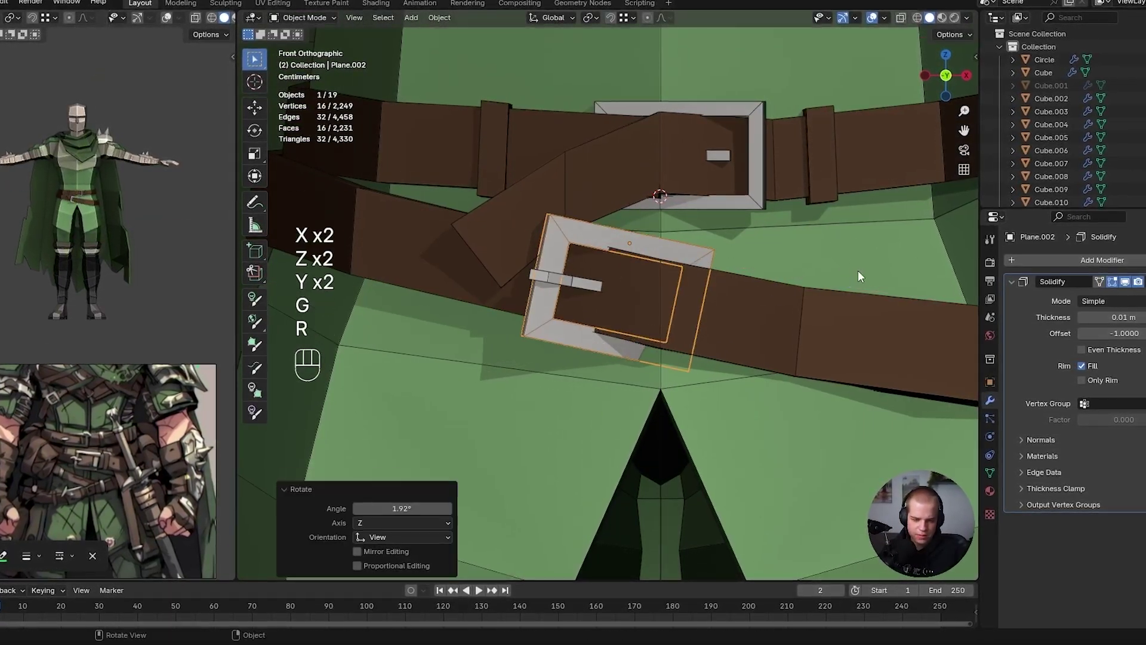
Frame the block, clear the selection in Object and Edit Mode, and save the file
key("alt+a")
key("Tab")
key("1")
key("alt+a")
scroll(858, 277, "up", 2)
middle_click_drag(858, 277, 546, 345, "shift")
key("Tab")
key("alt+a")
mouse_move(780, 339)
middle_mouse_down()
mouse_move(663, 377)
mouse_move(817, 245)
middle_mouse_up()
key("ctrl+s")
Rotate and move the shoulder piece, then add and slide an edge loop around it
key("r")
key("g")
key("alt+a")
key("Tab")
key("alt+a")
key("ctrl+r")
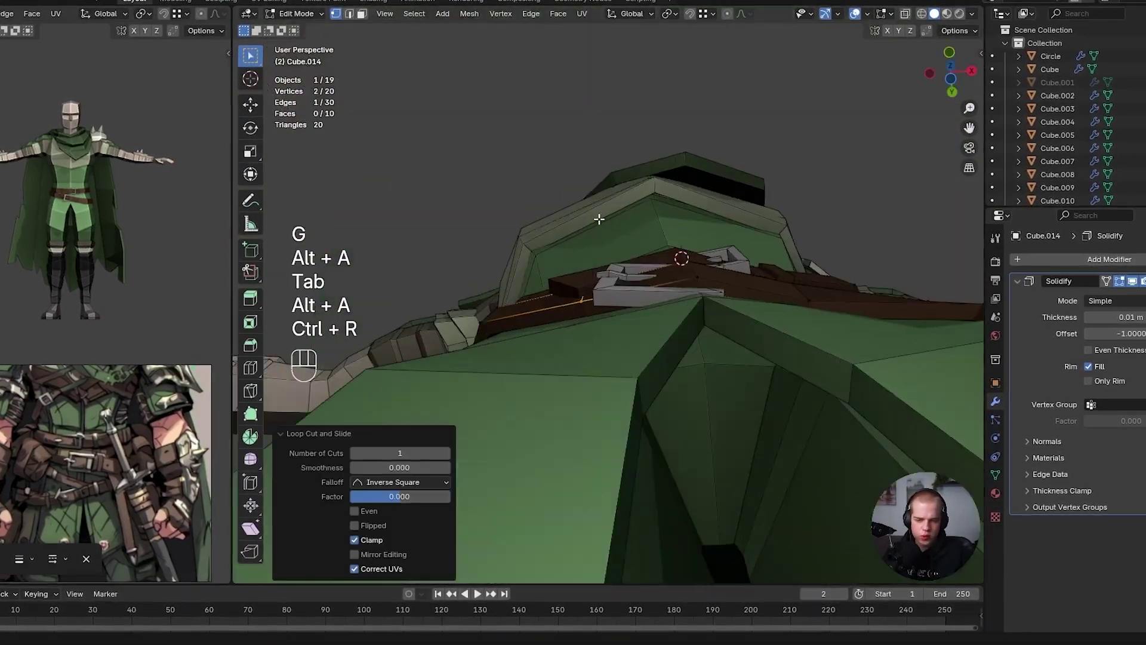
key("g")
key("z")
Extrude the block's top faces upward and move them
key("2")
key("z")
key("3")
key("1")
key("3")
key("e")
key("2")
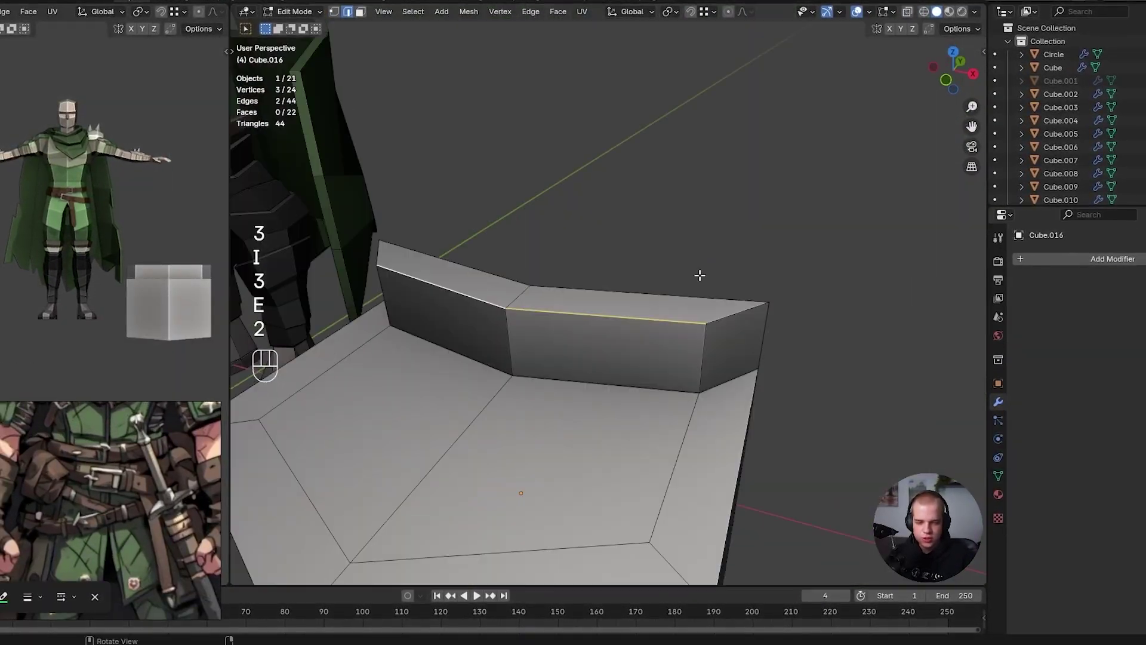
key("g")
key("z")
key("1")
key("3")
Extrude and tilt the top faces outward into a peaked, overhanging rim
middle_click_drag(742, 258, 560, 302)
key("e")
key("g")
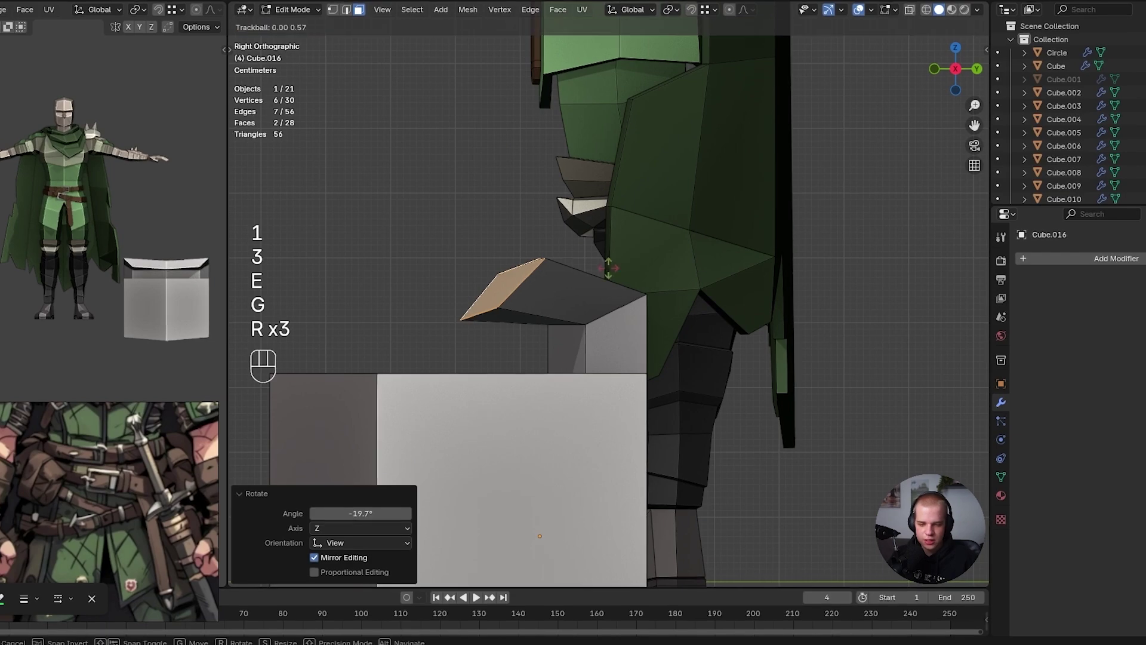
left_click(608, 268)
middle_click_drag(607, 268, 517, 146)
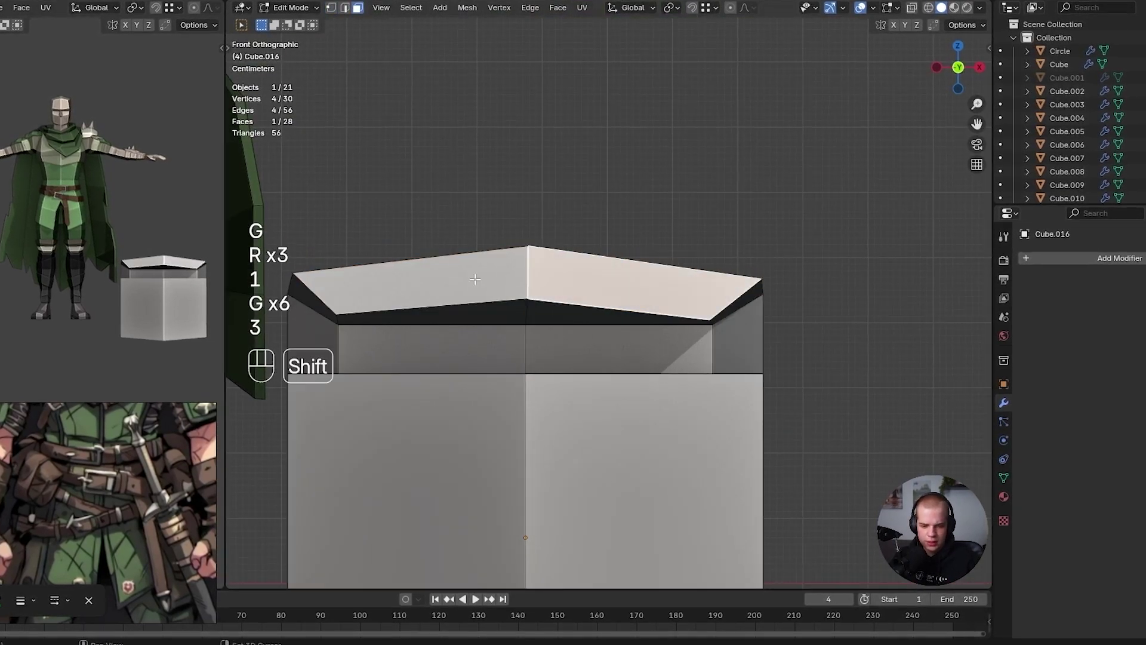
left_click(475, 280, "shift")
key("3")
key("r")
key("1")
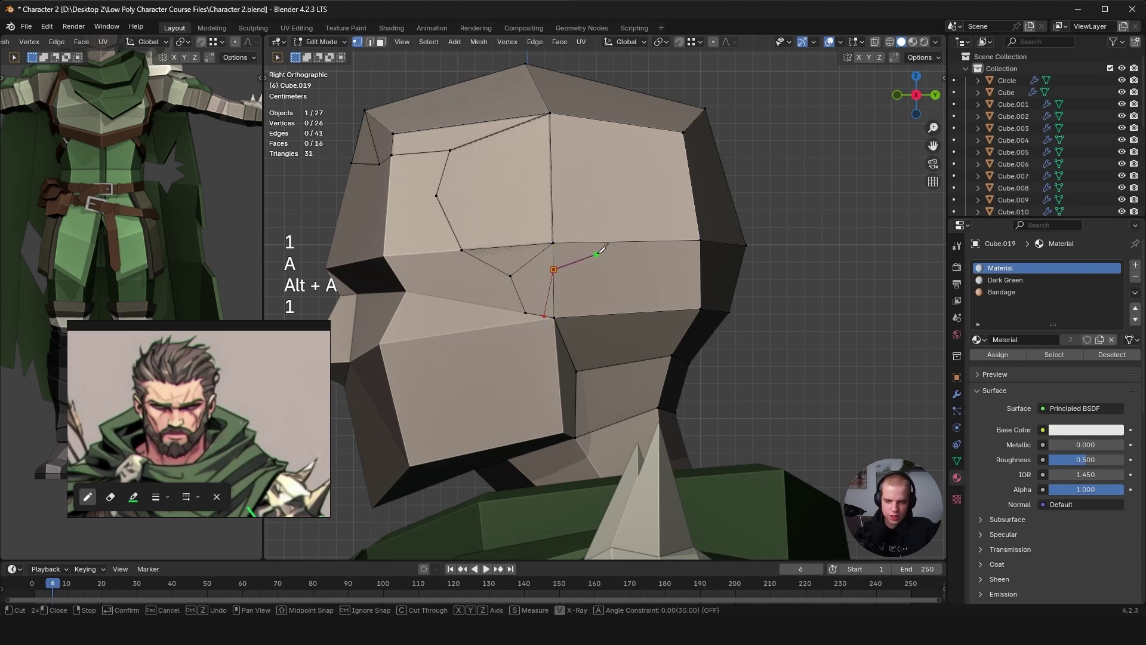
Finish the knife cut across the head and delete the selected head faces
key("s")
key("x")
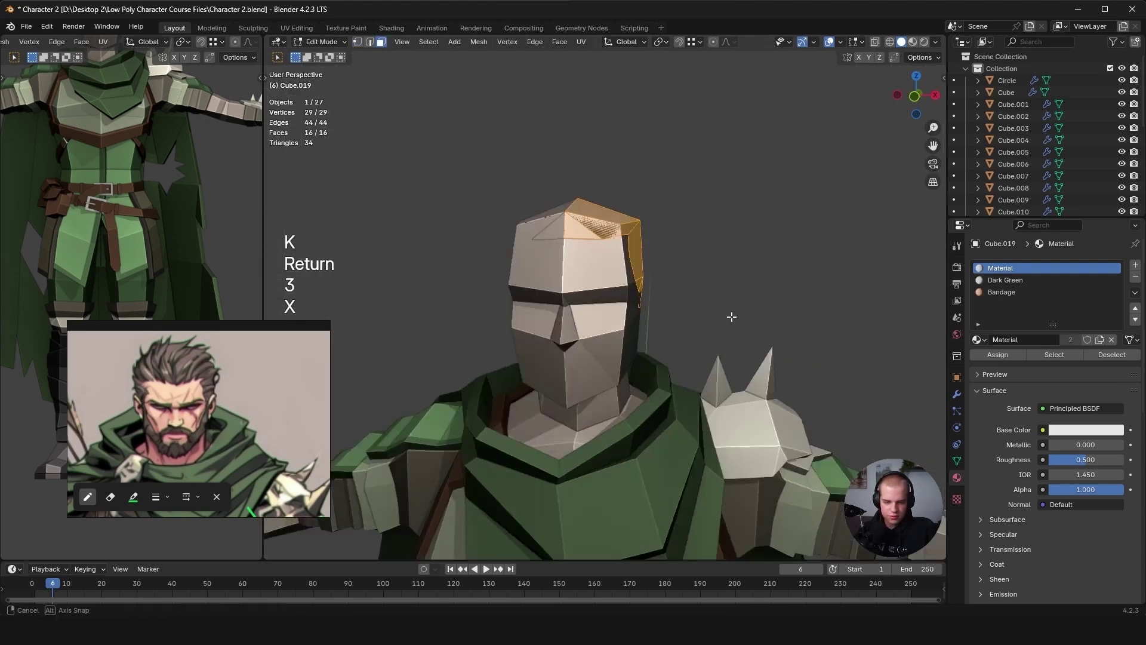
key("3")
key("x")
key("a")
key("Tab")
key("Tab")
middle_click_drag(552, 304, 610, 331)
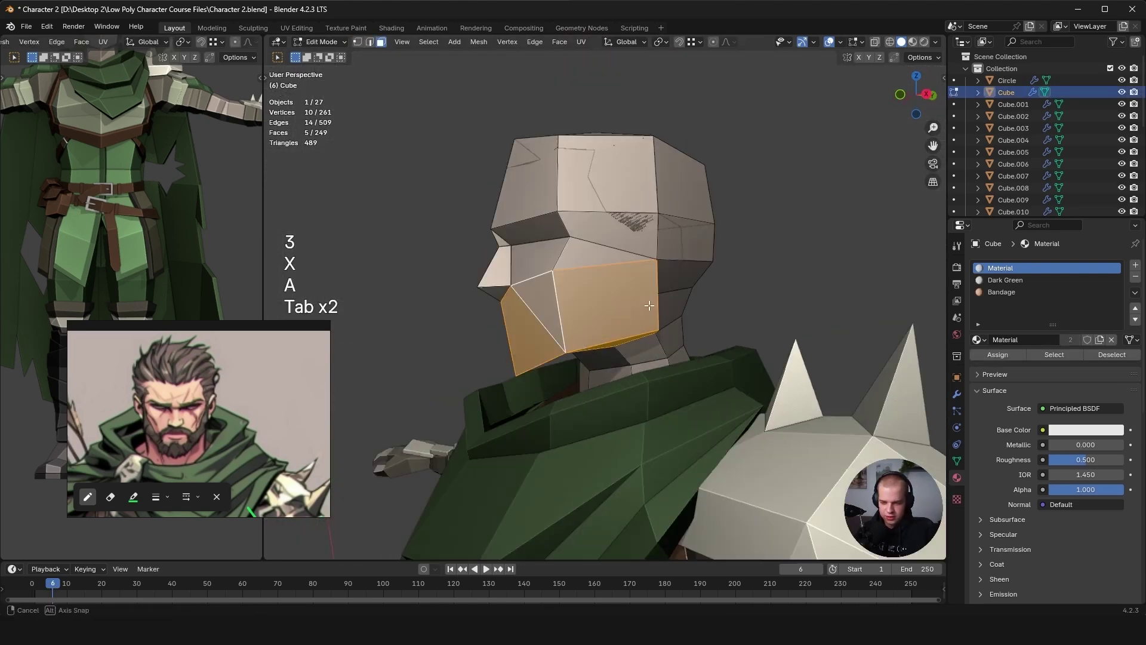
Duplicate the head's top faces and separate them into a hair object
key("3")
key("shift+d")
key("p")
left_click(621, 273)
key("Tab")
key("Tab")
key("a")
key("1")
key("alt+a")
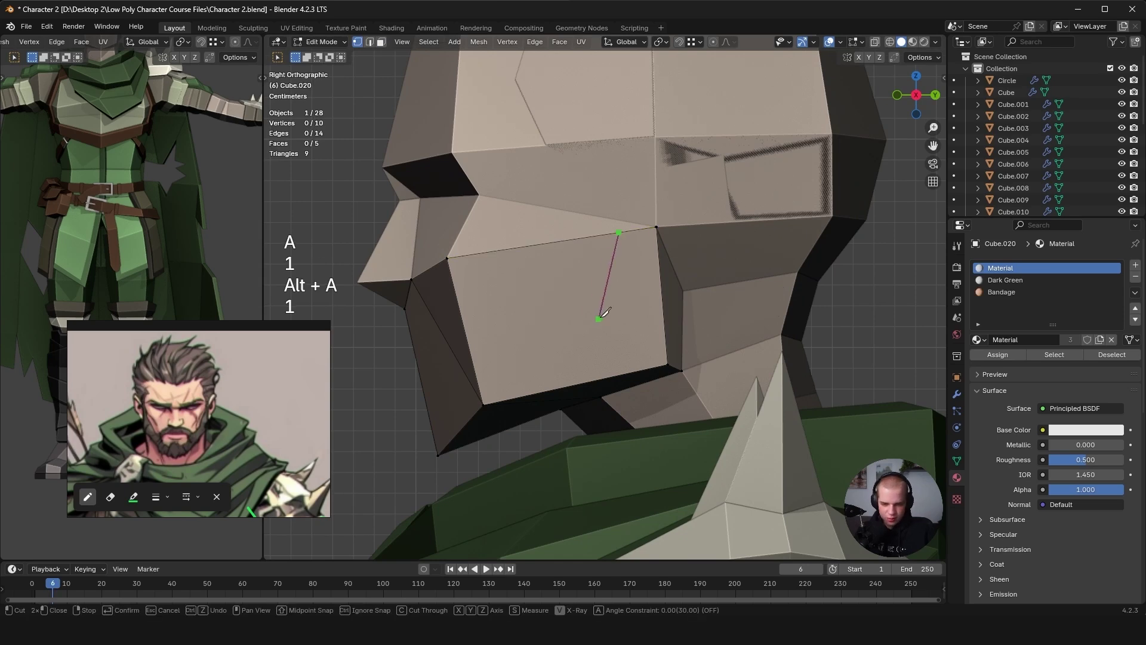
Pull a hair vertex outward into a spike
mouse_move(488, 357)
middle_mouse_down()
mouse_move(456, 361)
mouse_move(558, 370)
middle_mouse_up()
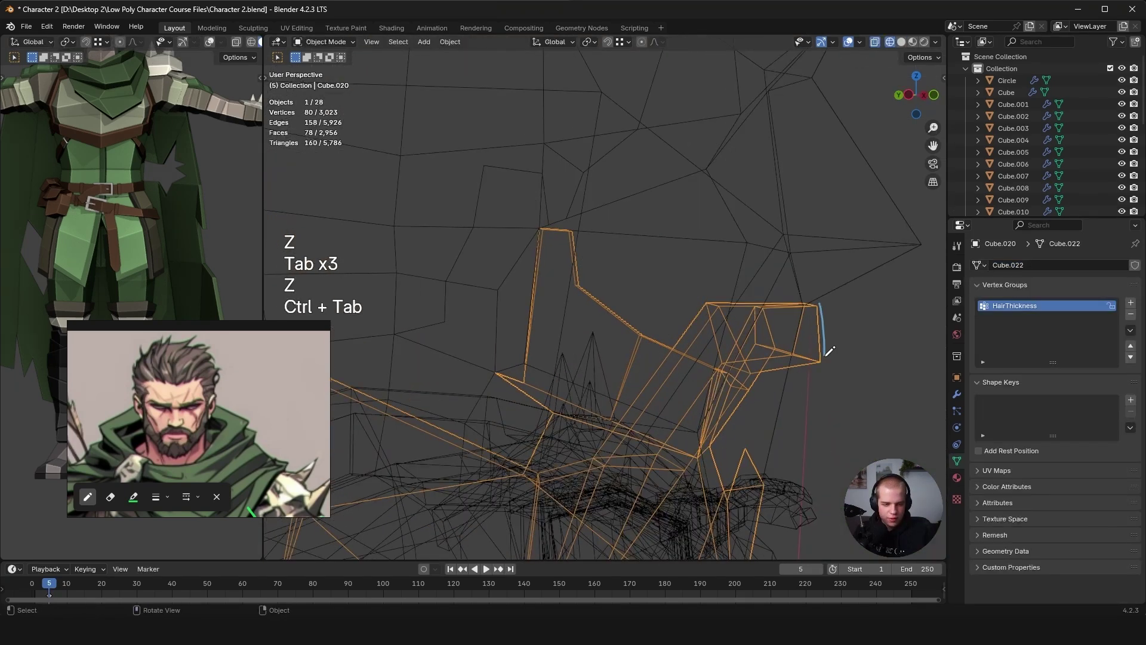
key("z")
key("Tab")
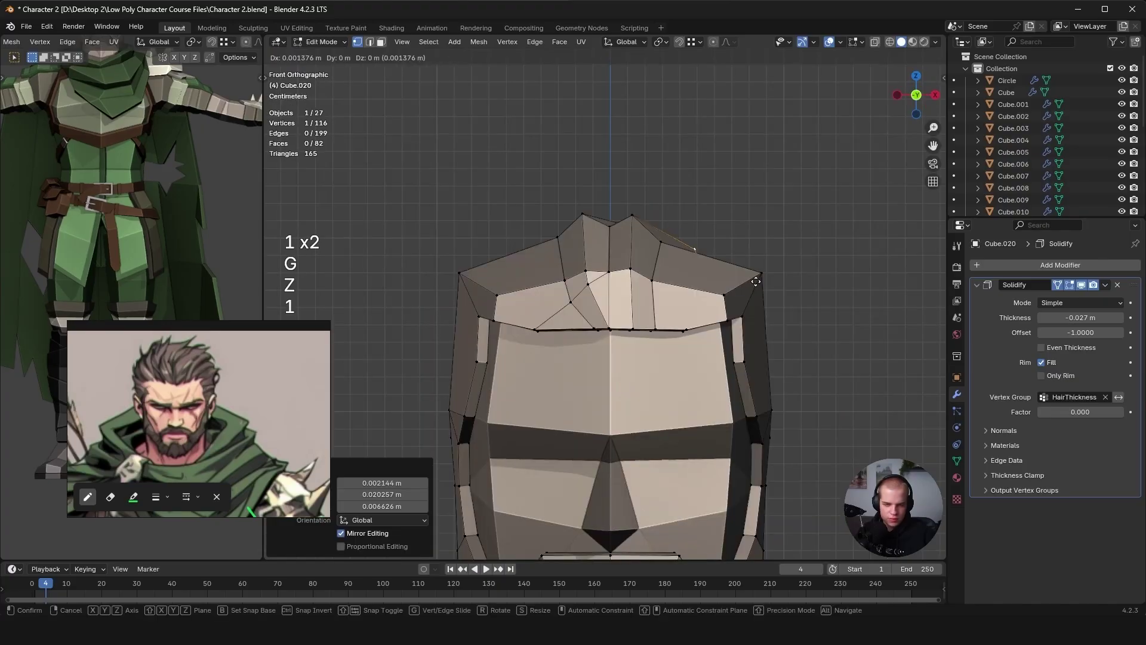
key("Tab")
key("Tab")
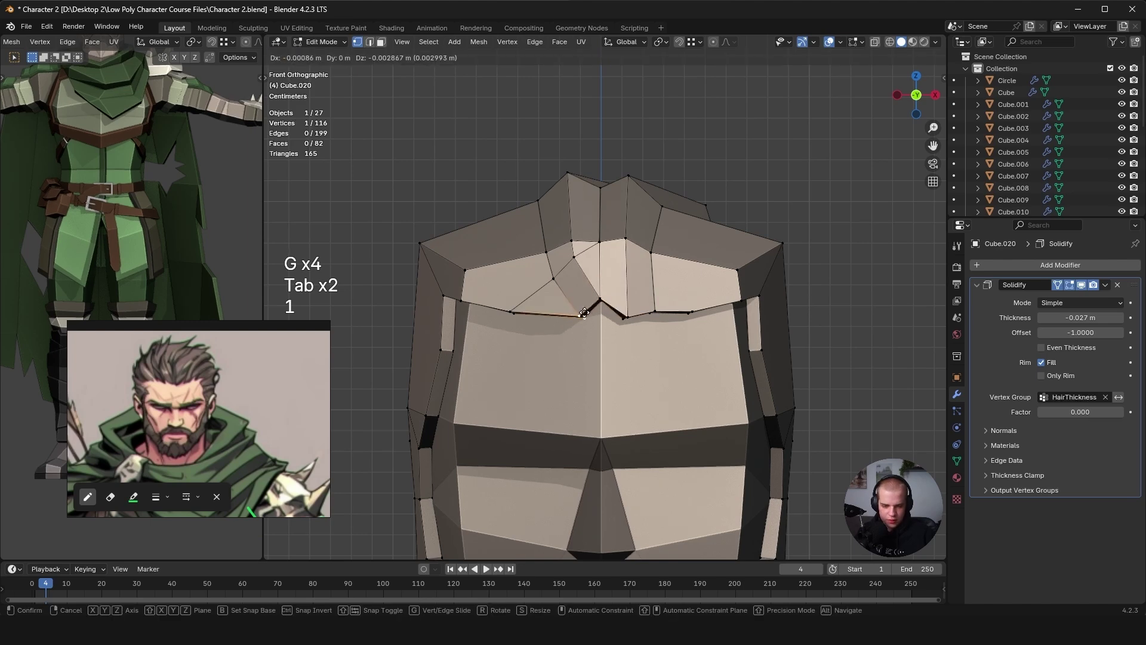
key("g")
key("g")
key("g")
key("Tab")
key("Tab")
key("1")
Join hair vertices with a new edge, reposition them, and merge vertices at center
key("j")
key("1")
key("g")
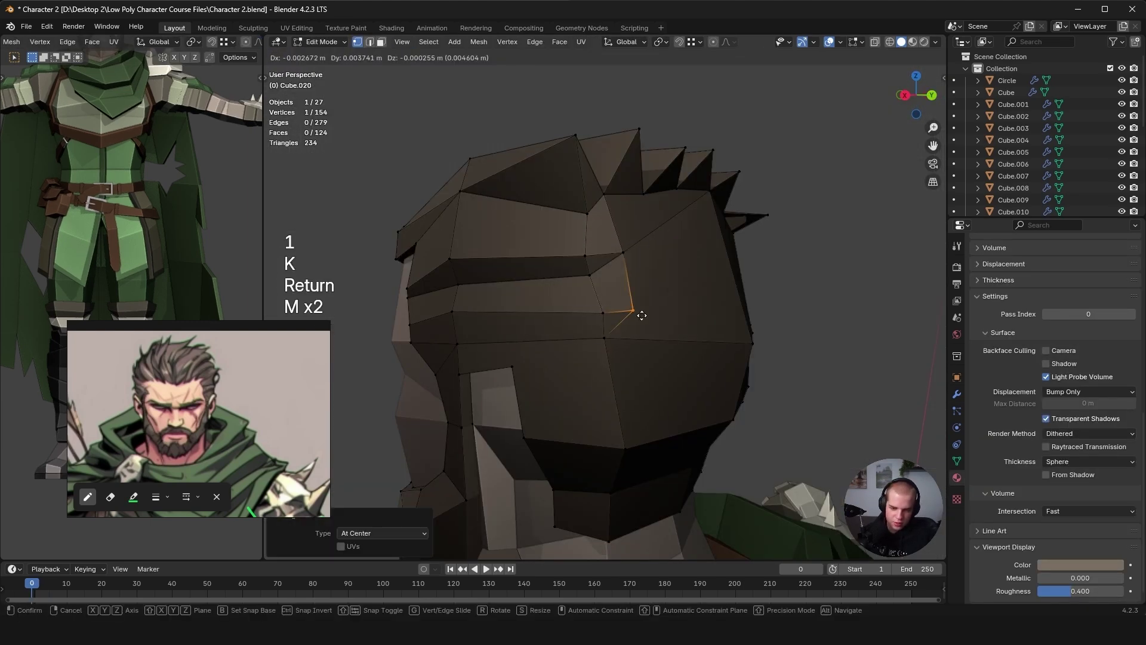
key("g")
key("1")
key("Tab")
key("alt+a")
Select the linked hair geometry, save, and make another cut on the hair
key("s")
key("ctrl+s")
key("Tab")
key("a")
key("alt+a")
key("1")
key("l")
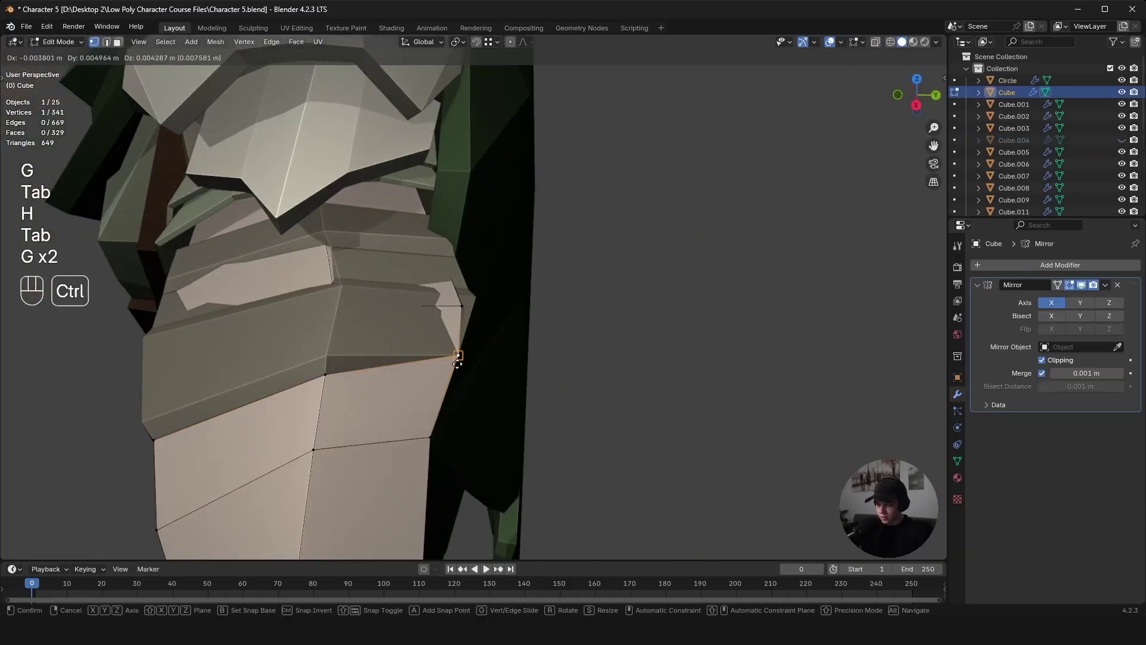
Reposition torso and arm vertices, constraining the arm move to Z
left_click(456, 359)
middle_click_drag(455, 358, 440, 353)
key("g")
key("z")
key("z")
key("g")
left_click(453, 383)
key("g")
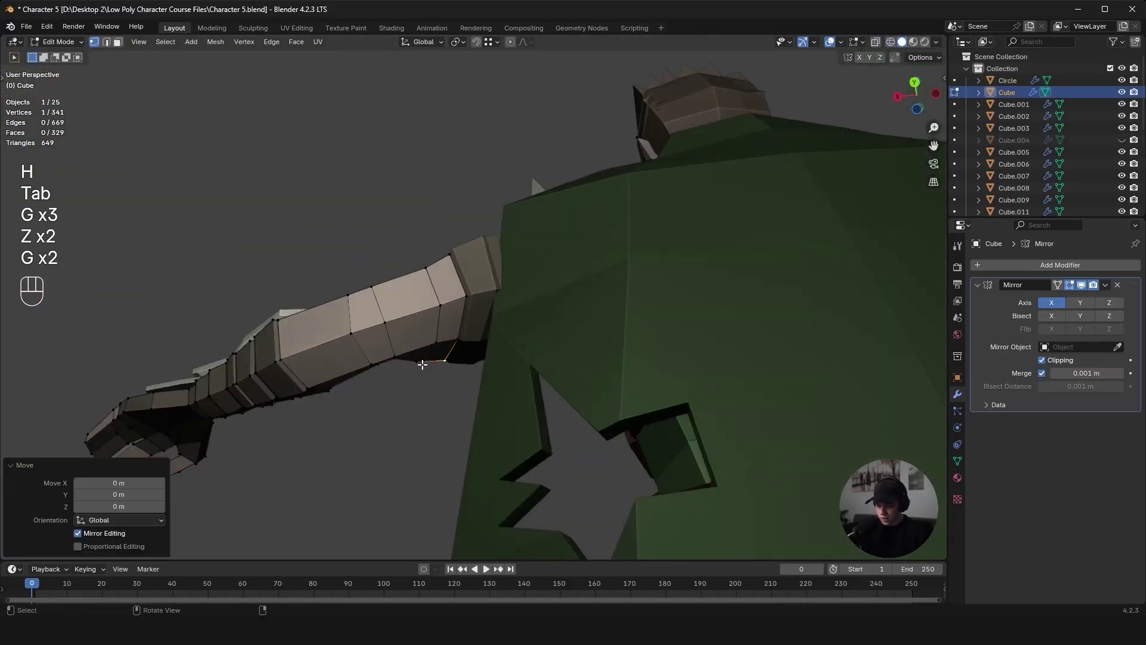
Switch selection modes, toggle see-through view, and clear the selection
key("3")
key("Tab")
key("Tab")
key("1")
key("z")
key("z")
key("g")
key("z")
key("3")
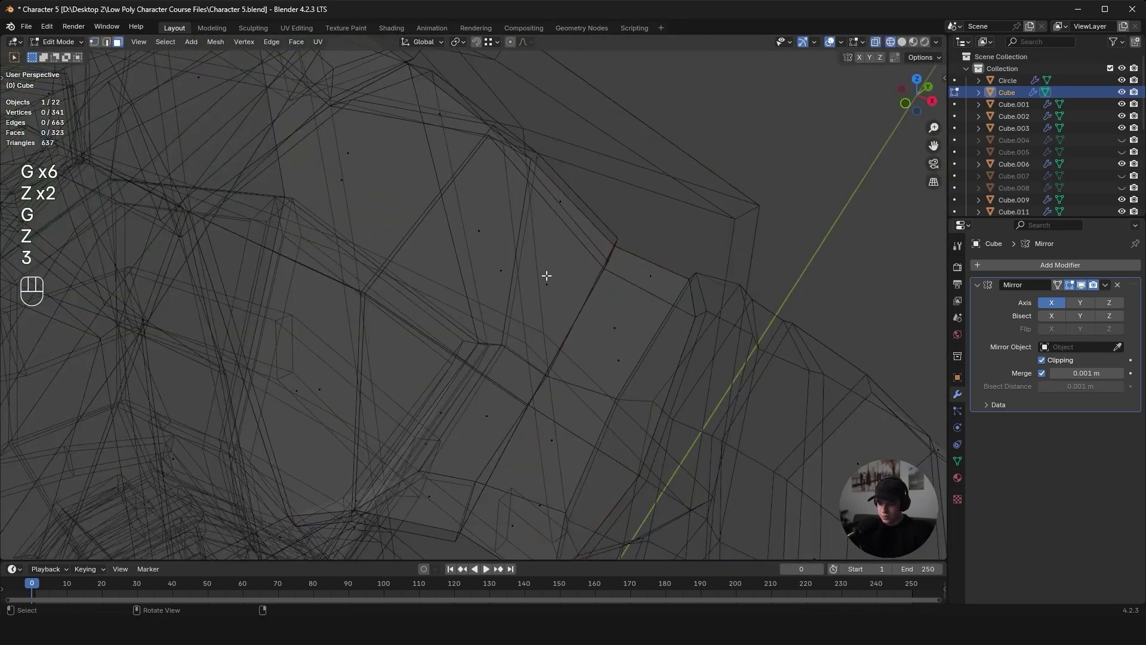
key("alt+a")
key("z")
key("alt+a")
Hide the other pieces to isolate the body and edit its vertices
key("z")
key("z")
key("x")
key("Tab")
key("h")
key("h")
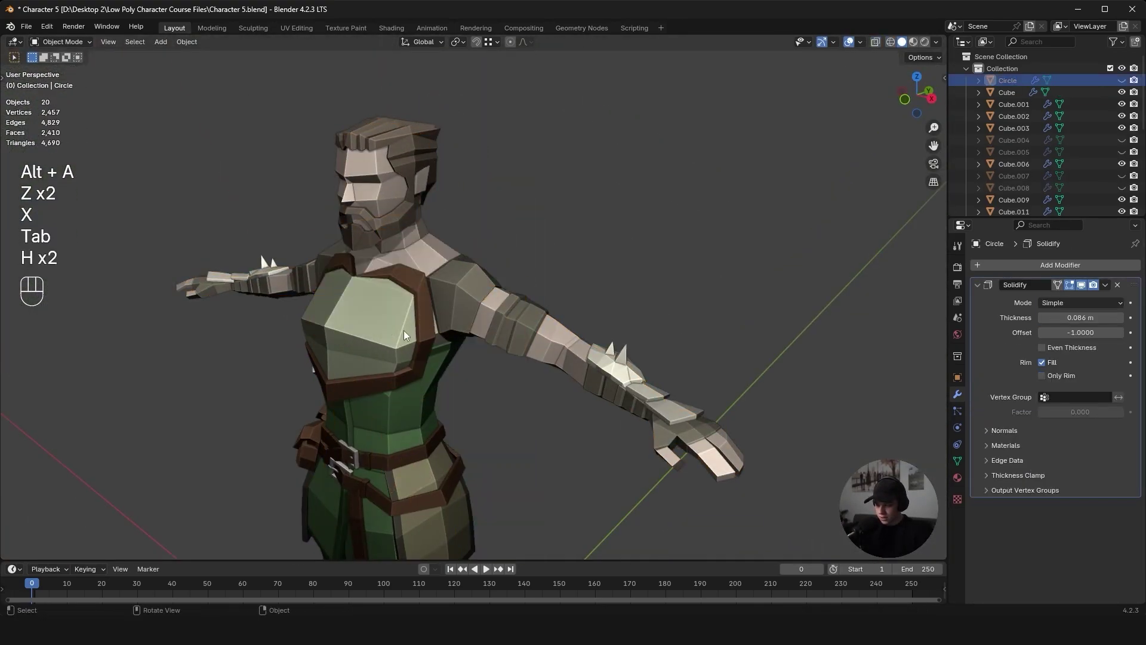
key("shift+h")
key("Tab")
key("z")
key("z")
key("1")
Slide the trouser hem vertices above the boot and adjust a boot vertex
key("grave")
key("z")
key("z")
key("g")
key("g")
middle_click_drag(314, 339, 496, 314)
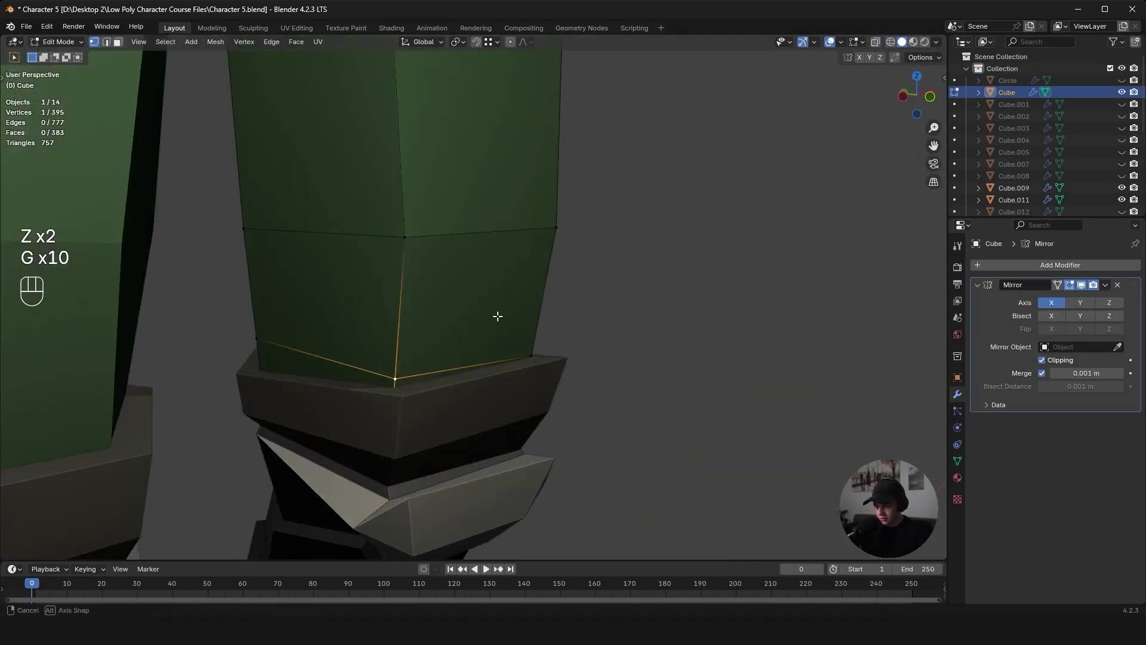
key("g")
key("g")
key("g")
key("1")
key("z")
key("z")
key("g")
key("g")
left_click(579, 346)
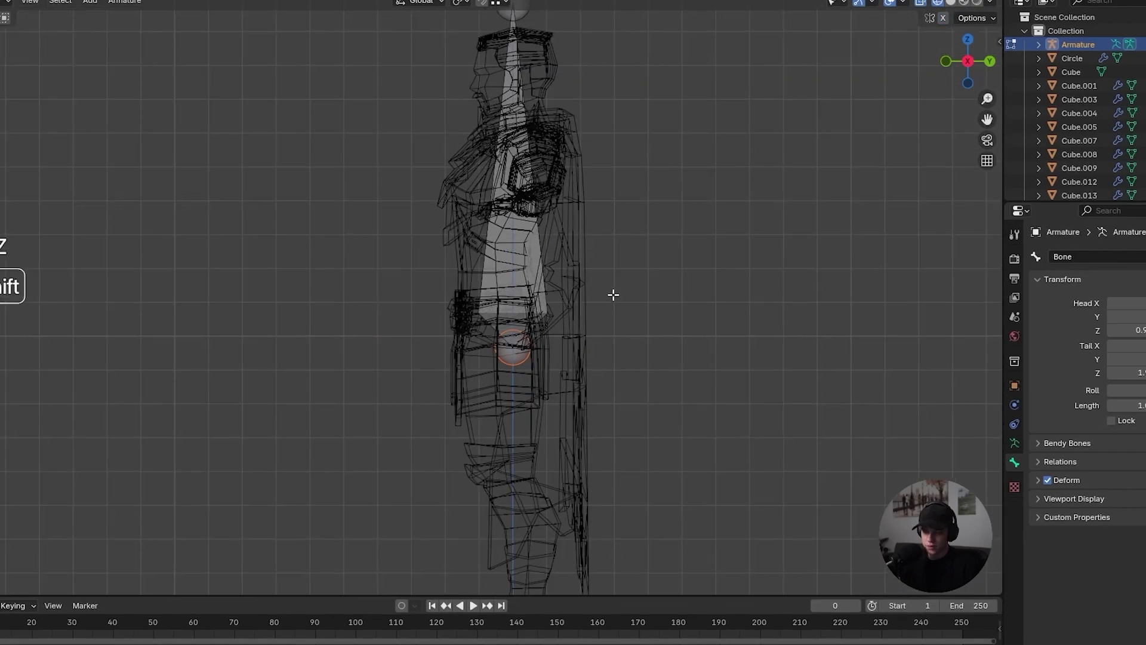
Check the armature from front and side views in solid shading
key("grave")
left_click(539, 159)
key("shift+z")
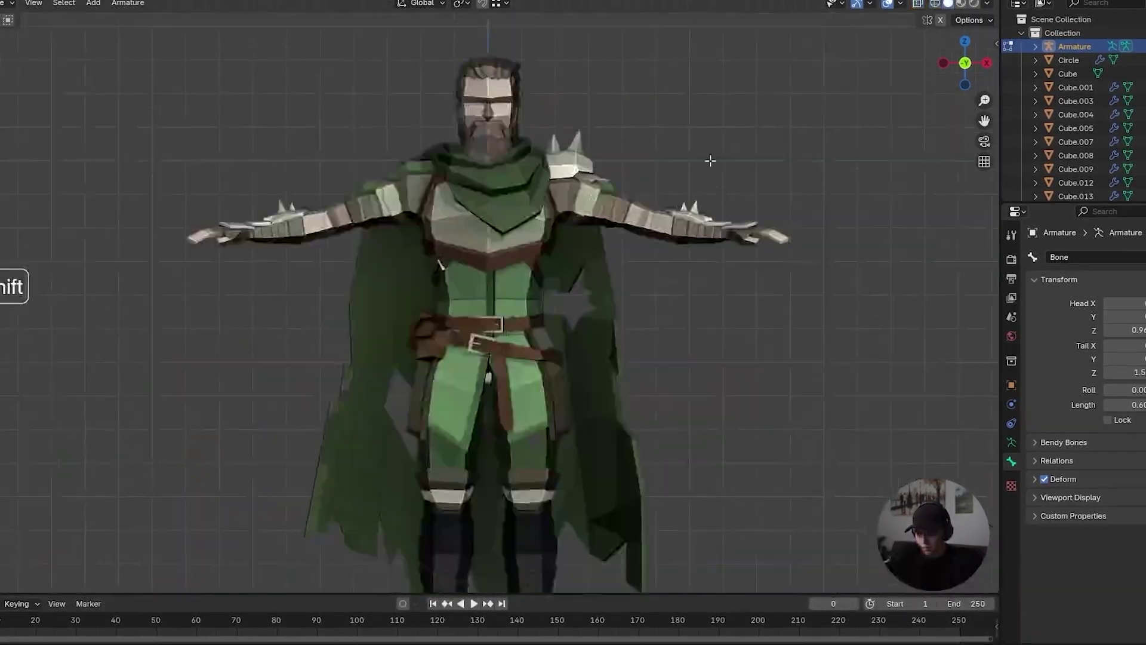
key("KP_3")
key("KP_1")
scroll(512, 241, "up", 5)
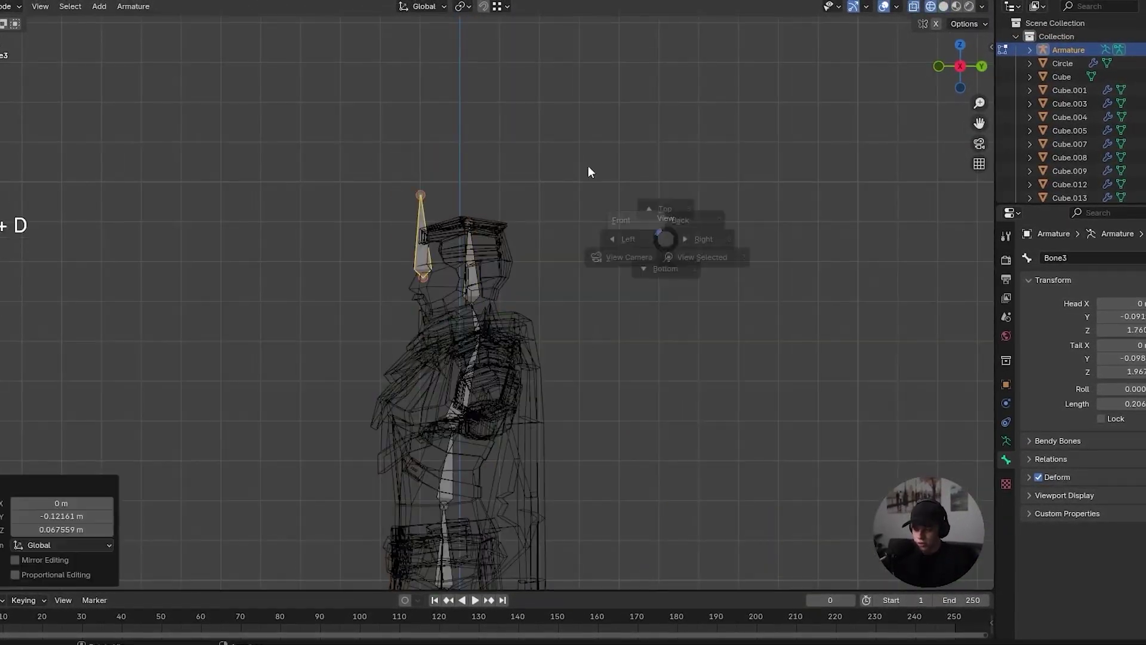
Place the head bone, show armature data, and save Character 5.blend
key("shift+d")
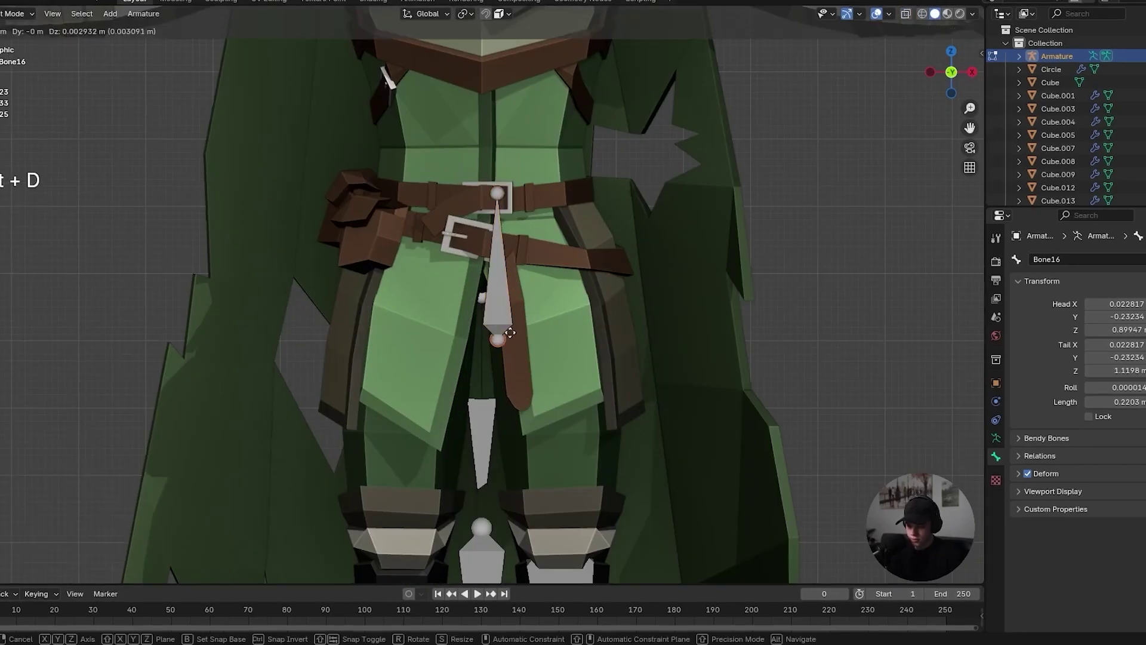
left_click(520, 261)
left_click(995, 437)
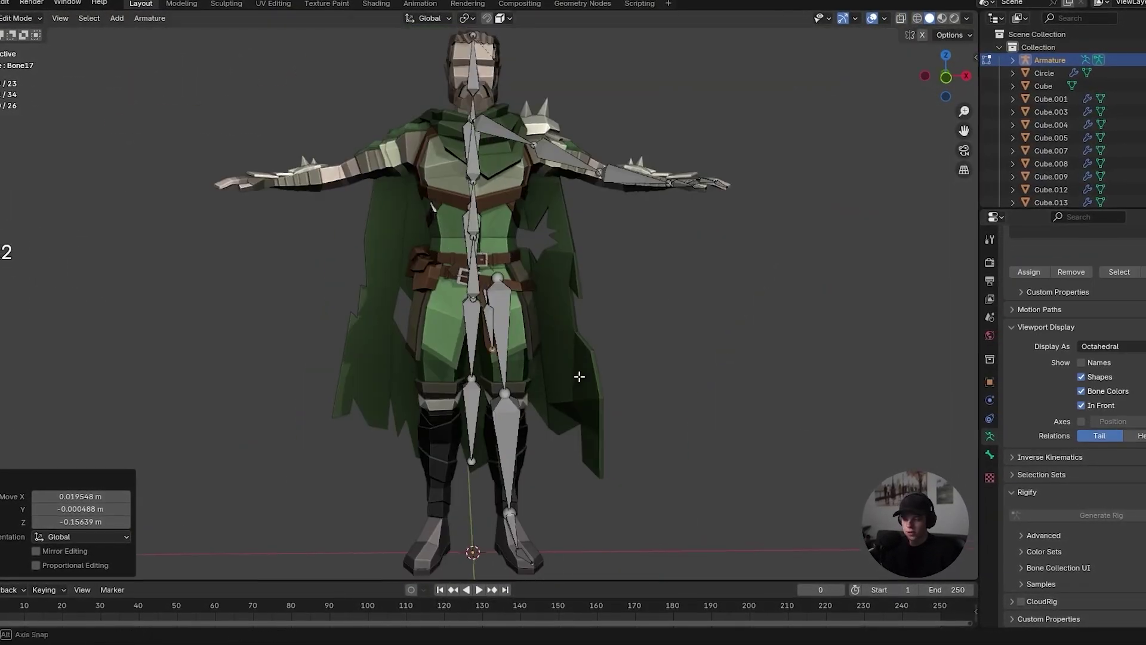
key("ctrl+s")
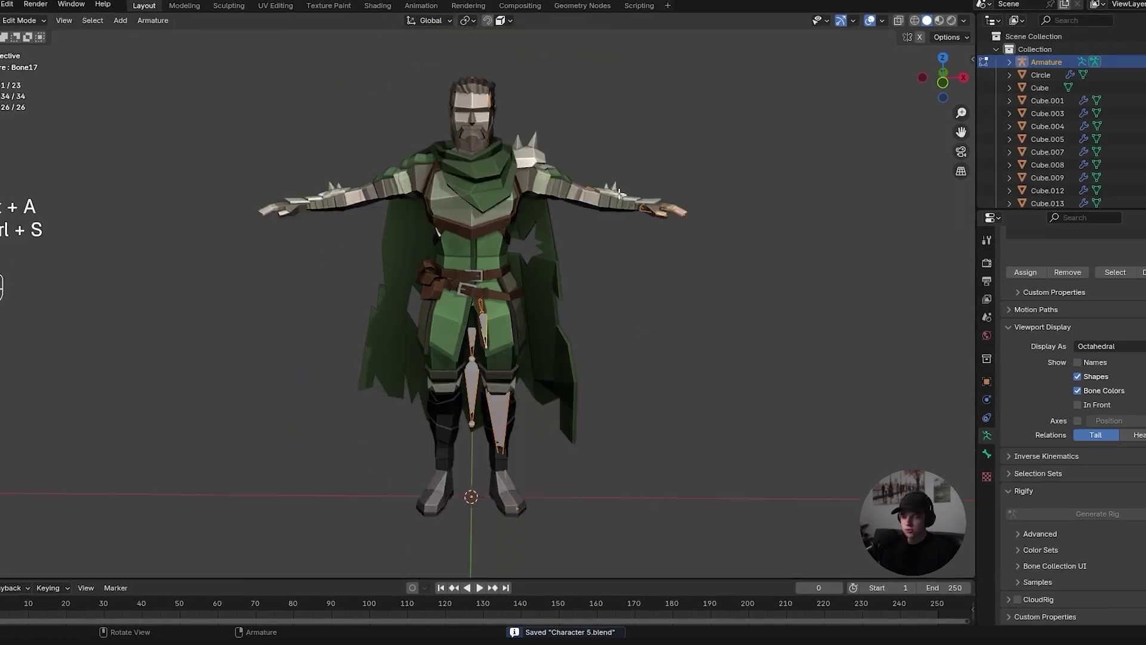
Set the shin IK chain length to 2, move the pelvis to test, then undo
left_click(983, 468)
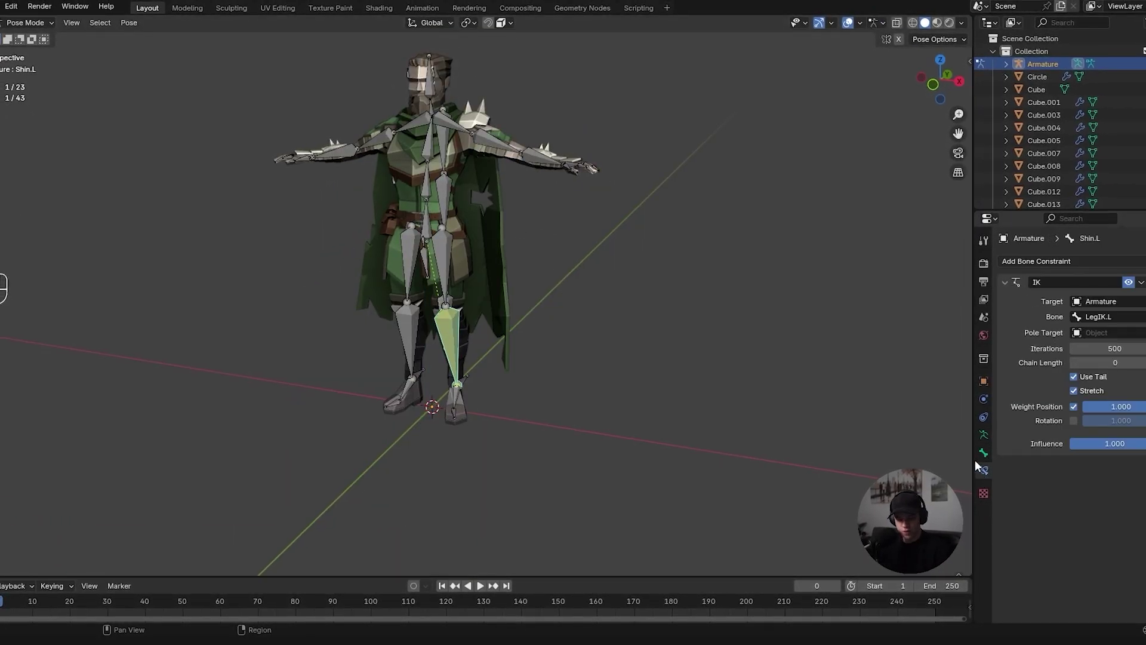
scroll(1110, 362, "up", 2, "ctrl")
scroll(565, 292, "up", 4)
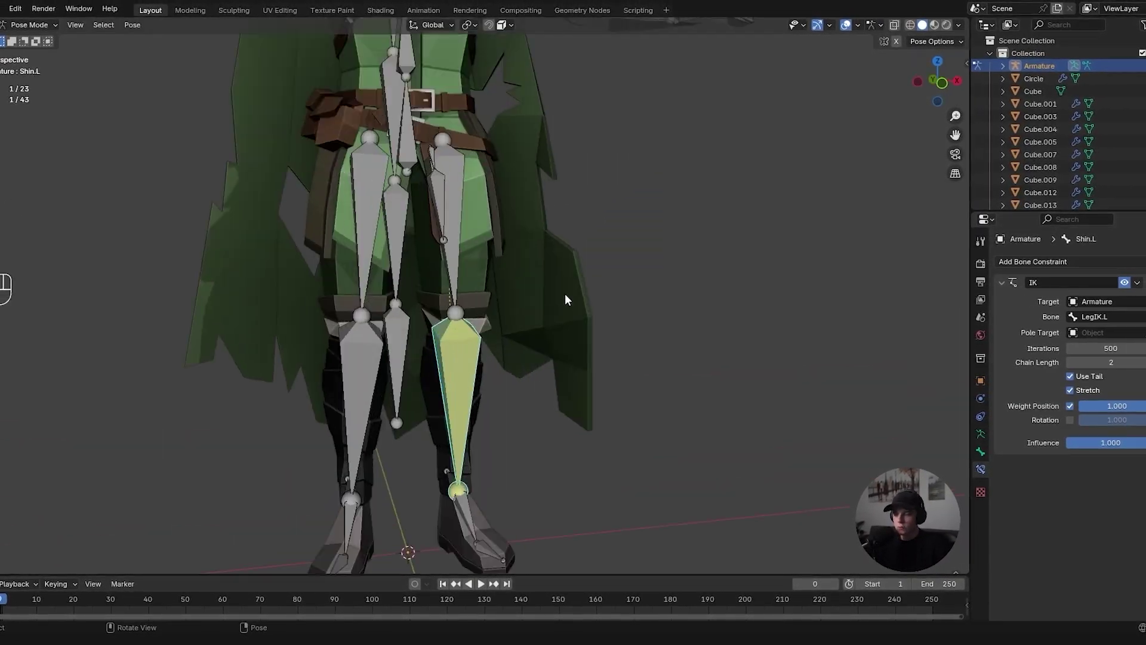
middle_click_drag(565, 293, 499, 291)
key("g")
key("z")
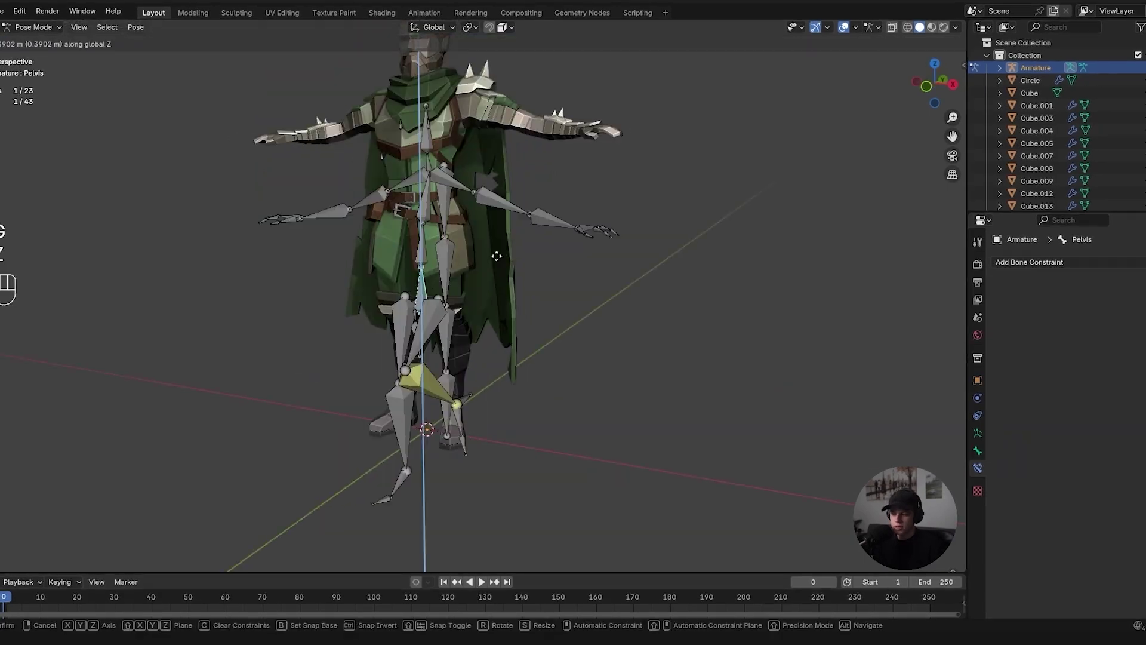
key("g")
mouse_move(517, 139)
middle_mouse_down("alt")
mouse_move(445, 313)
mouse_move(596, 294)
middle_mouse_up("alt")
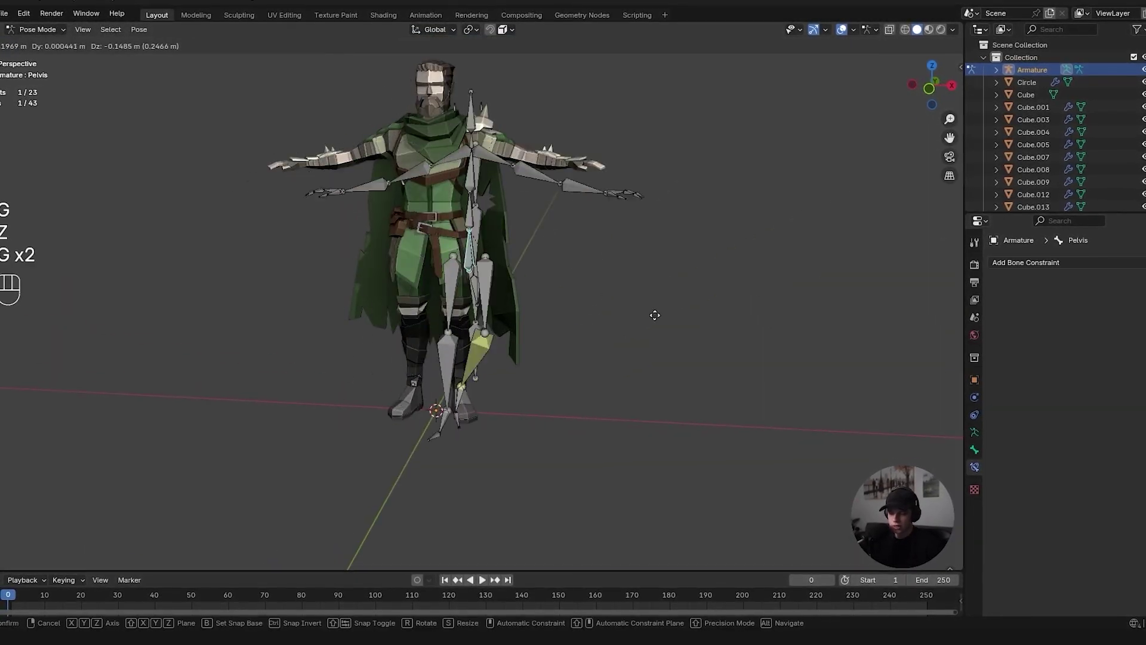
key("g")
key("r")
key("r")
key("ctrl+z")
key("ctrl+z")
key("ctrl+z")
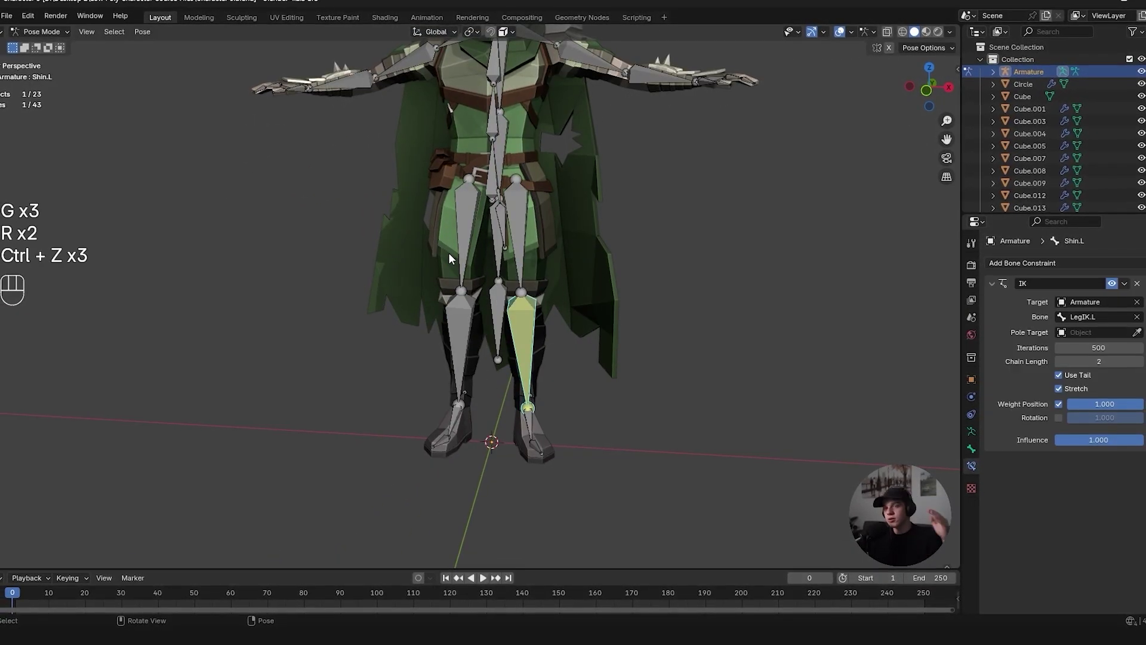
Place a leg pole bone beside the leg and move it along X
middle_click_drag(320, 273, 412, 237)
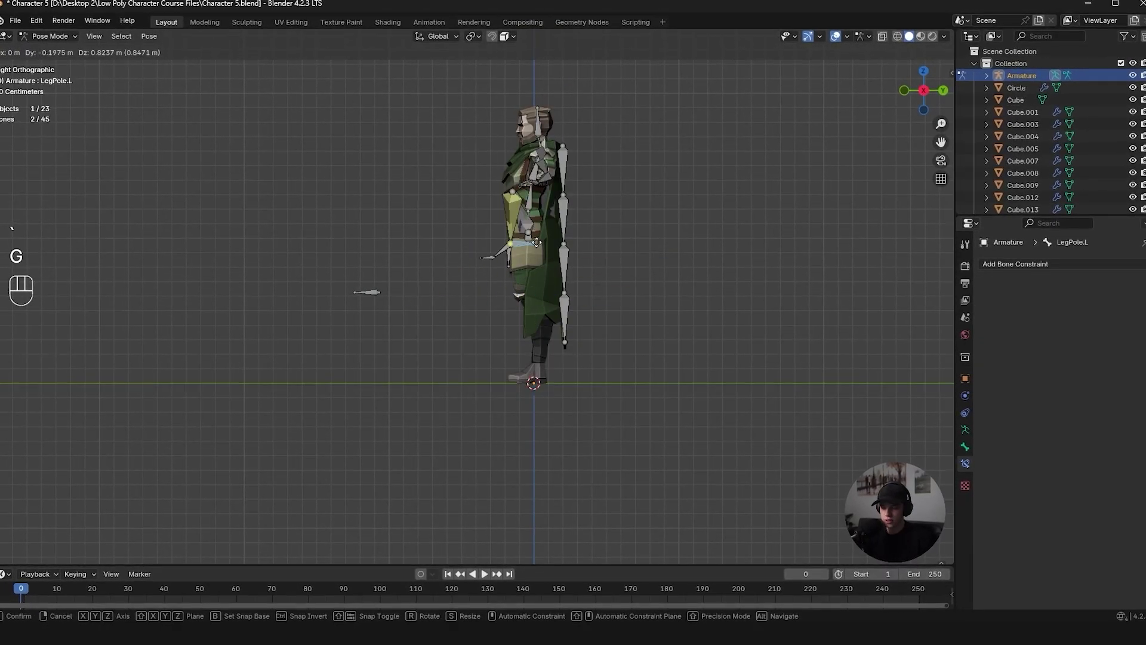
left_click(509, 259)
key("ctrl+z")
key("ctrl+z")
key("ctrl+z")
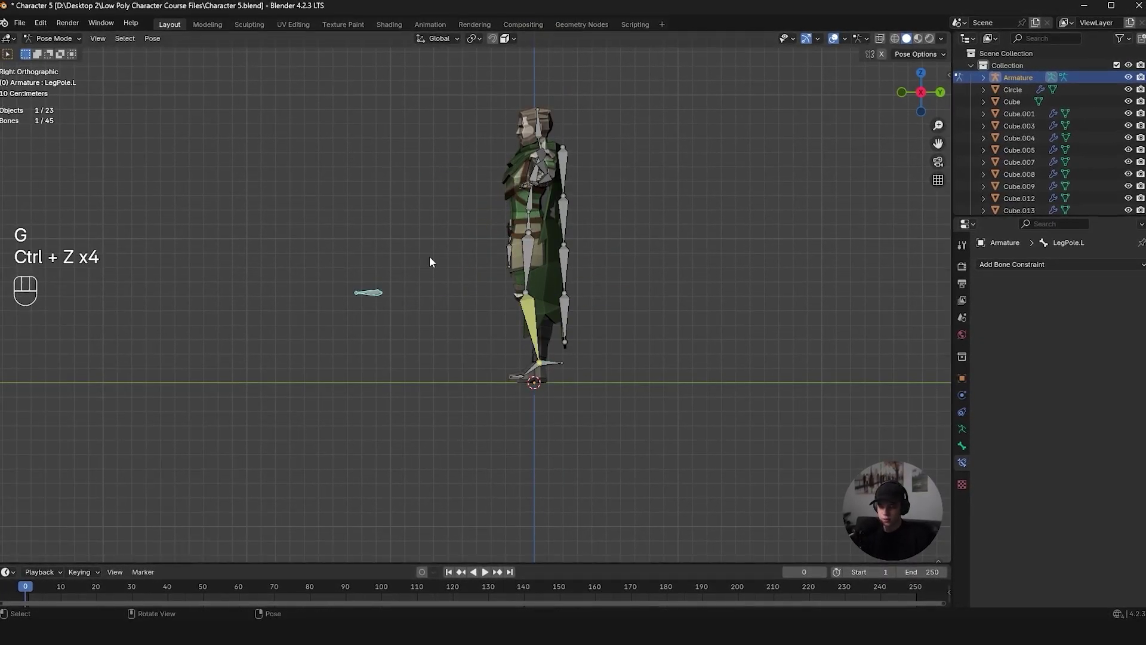
key("ctrl+Tab")
middle_click_drag(429, 255, 468, 250)
key("Tab")
key("ctrl+Tab")
key("g")
key("g")
key("x")
left_click(618, 339)
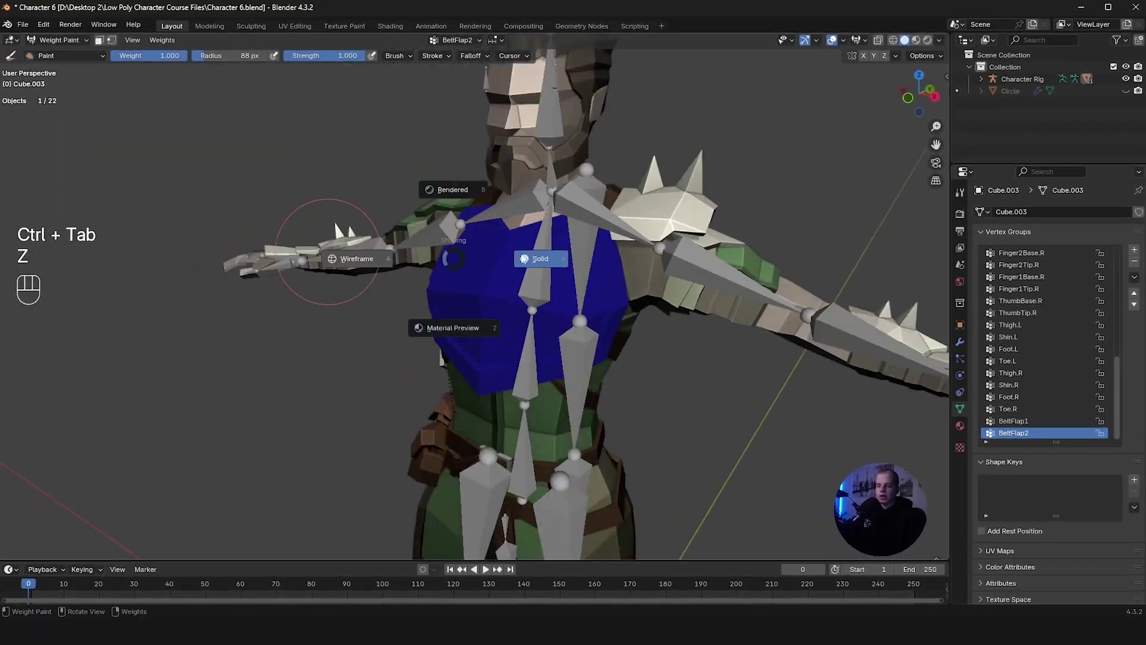
key("z")
key("z")
key("z")
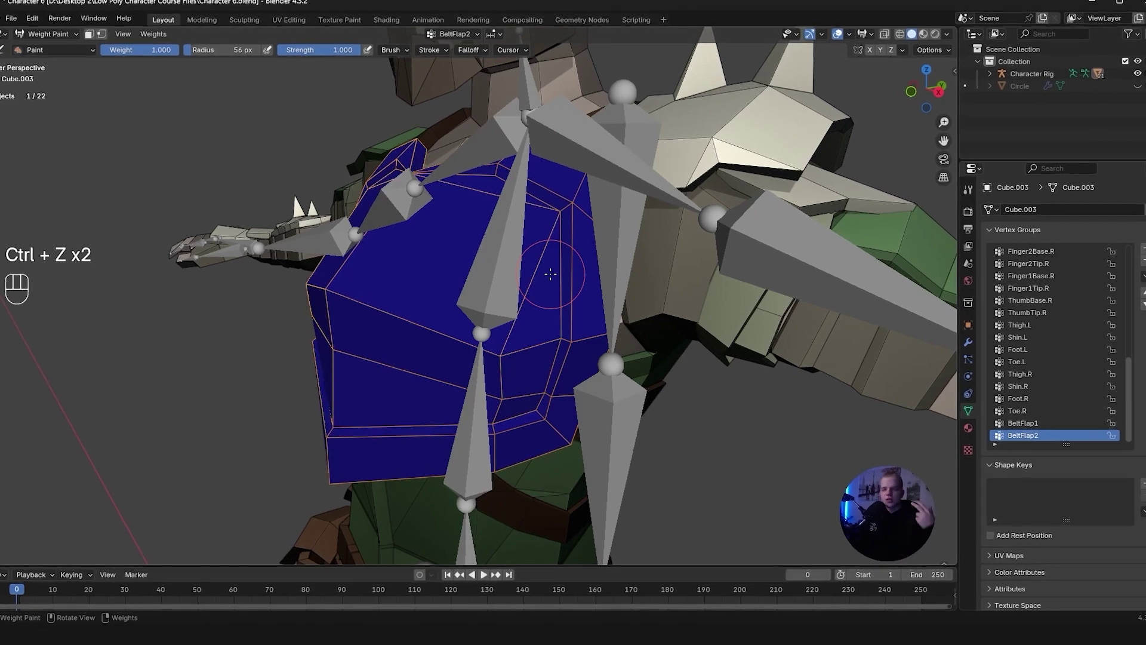
Show the armour plate in wireframe and undo the earlier painted weight strokes
key("shift+z")
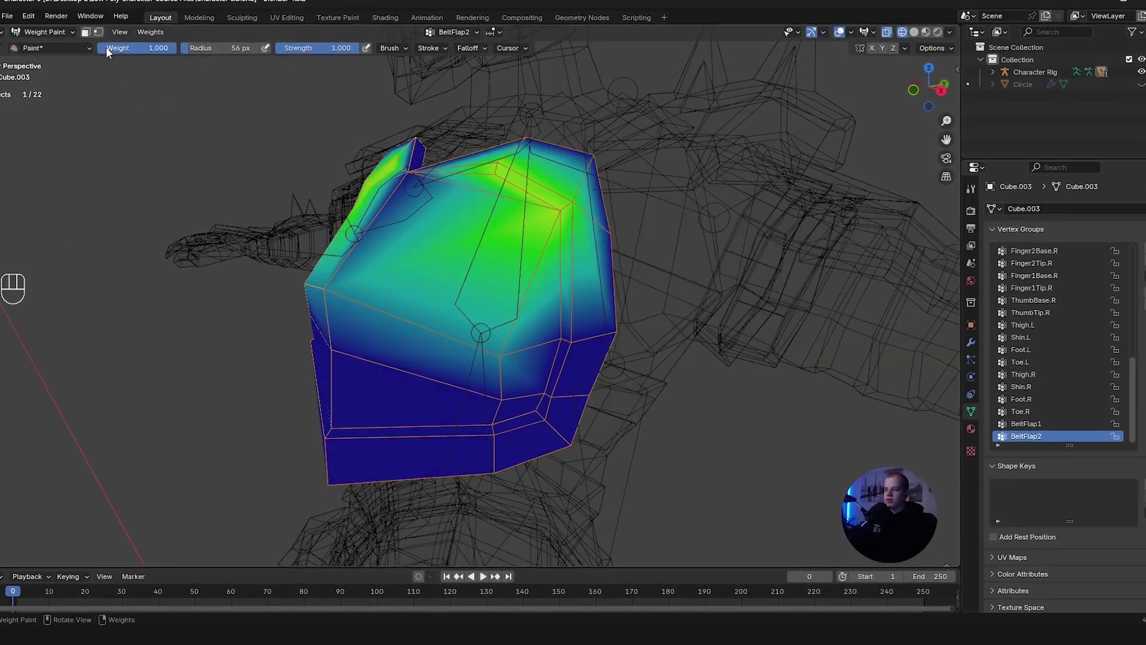
mouse_move(556, 143)
middle_mouse_down()
mouse_move(556, 54)
mouse_move(555, 103)
mouse_move(502, 104)
middle_mouse_up()
key("Tab")
key("Tab")
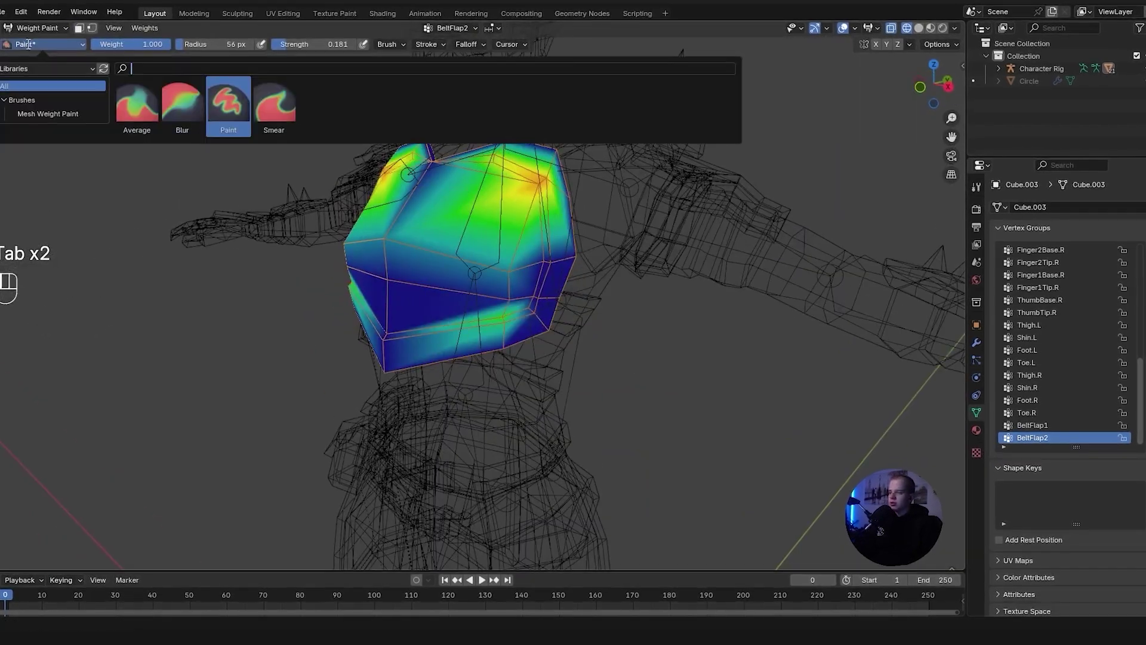
key("ctrl+z")
key("ctrl+z")
key("ctrl+z")
key("ctrl+z")
key("ctrl+z")
key("ctrl+z")
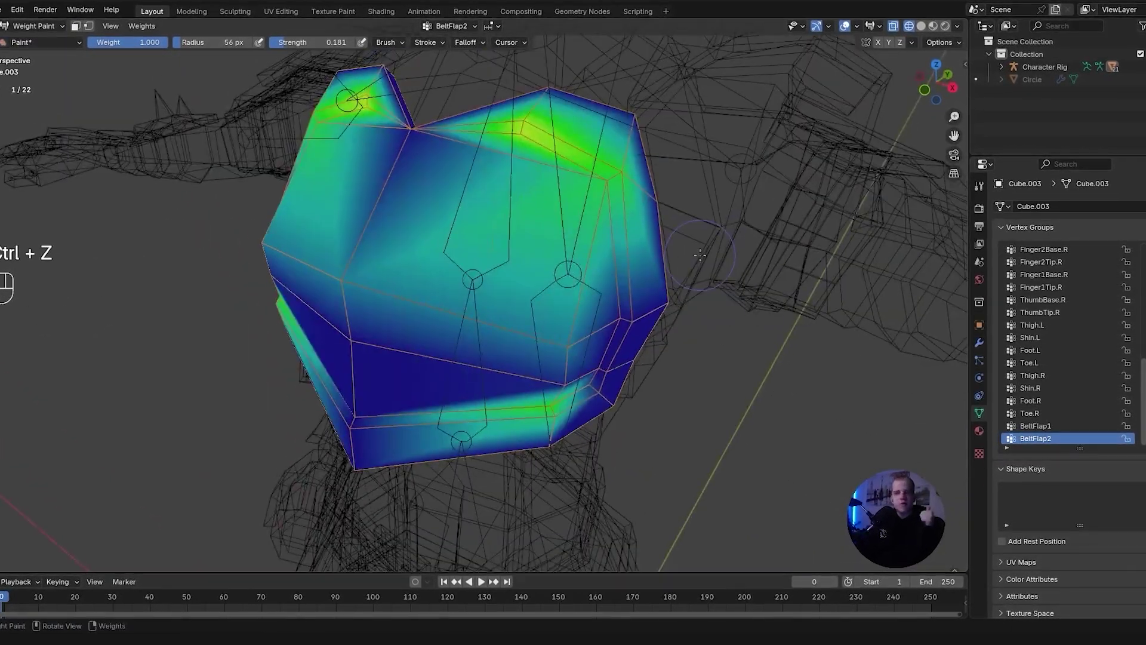
key("ctrl+z")
key("ctrl+z")
key("ctrl+z")
Inspect the Thigh.R and Thigh.L vertex group weights on the legs
left_click(1034, 486)
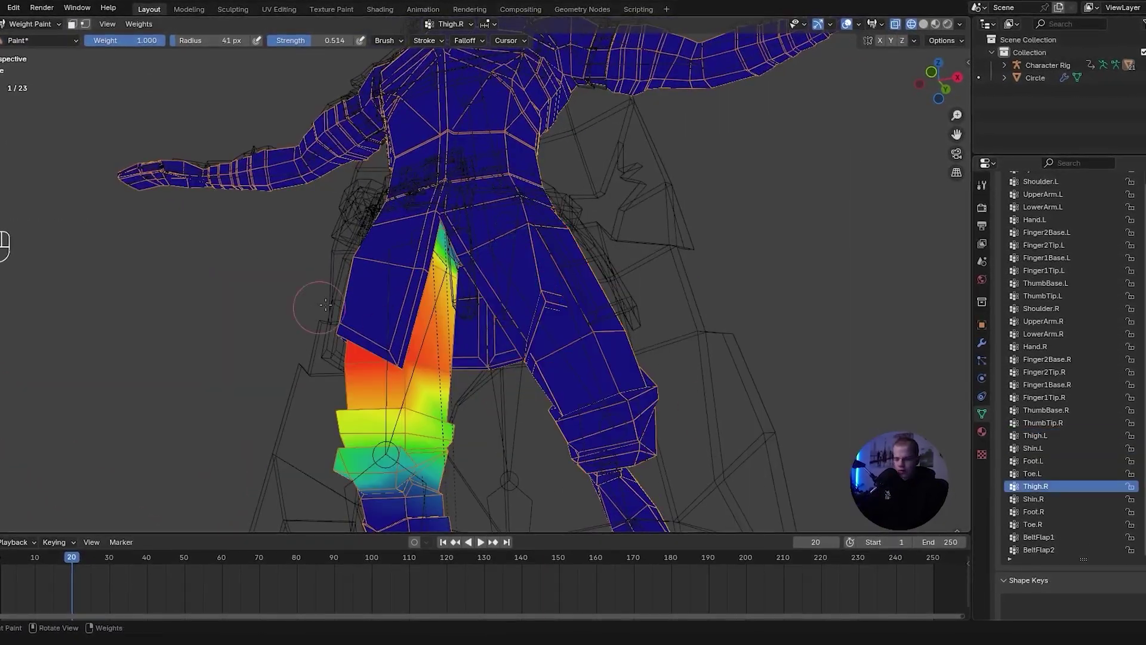
middle_click_drag(860, 179, 885, 83)
left_click(1039, 437)
mouse_move(627, 269)
middle_mouse_down()
mouse_move(450, 352)
mouse_move(485, 357)
middle_mouse_up()
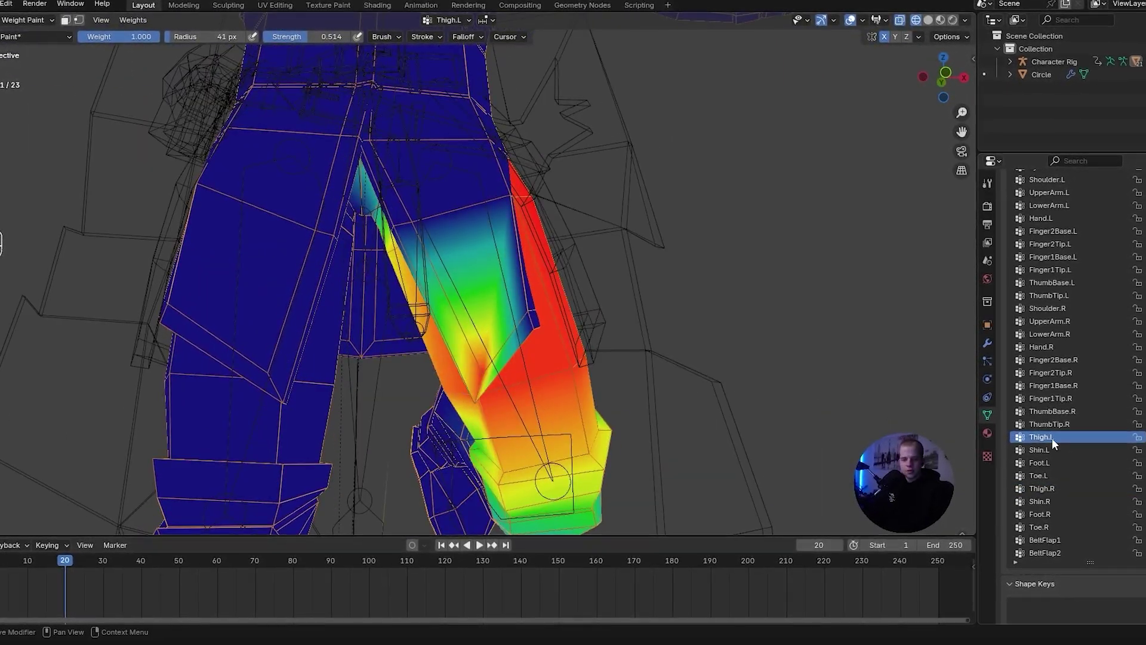
left_click(1042, 488)
middle_click_drag(627, 314, 555, 323)
left_click(989, 180)
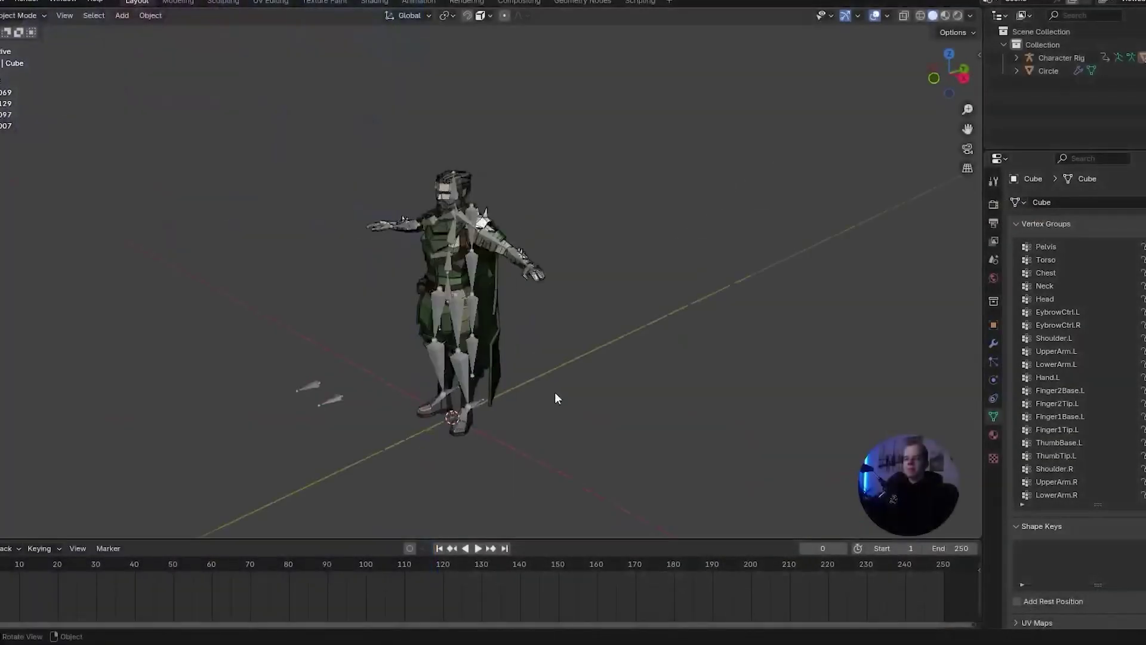
scroll(555, 392, "up", 5)
Switch to the body mesh and save the file as Character 7.blend
middle_click_drag(565, 261, 331, 333)
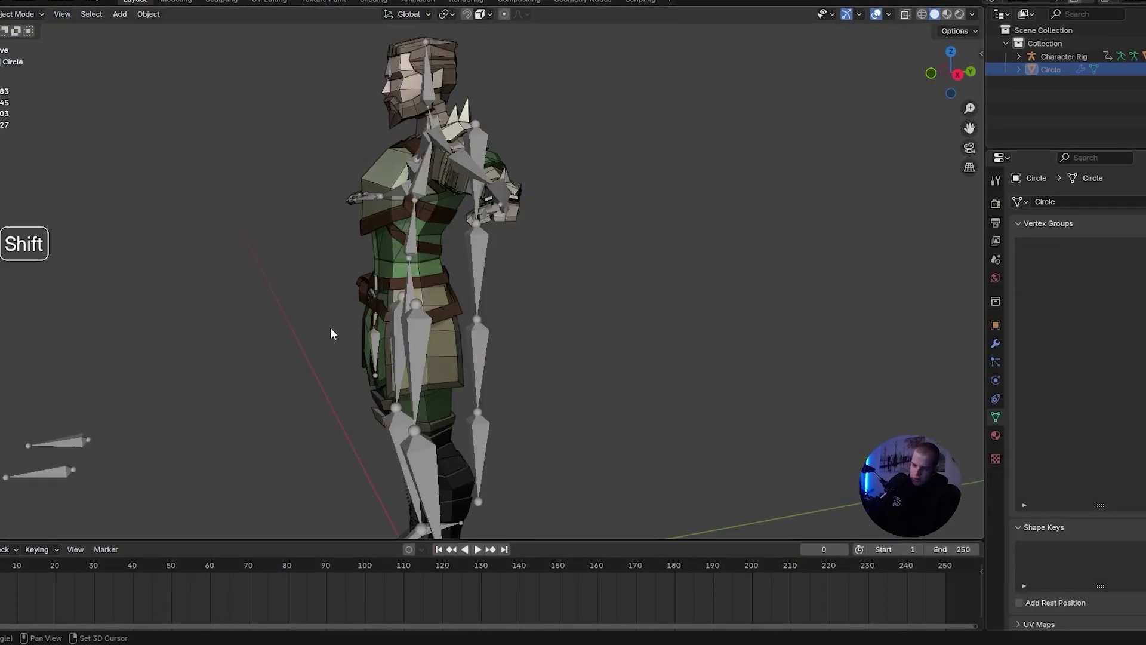
key("ctrl+Tab")
key("ctrl+Tab")
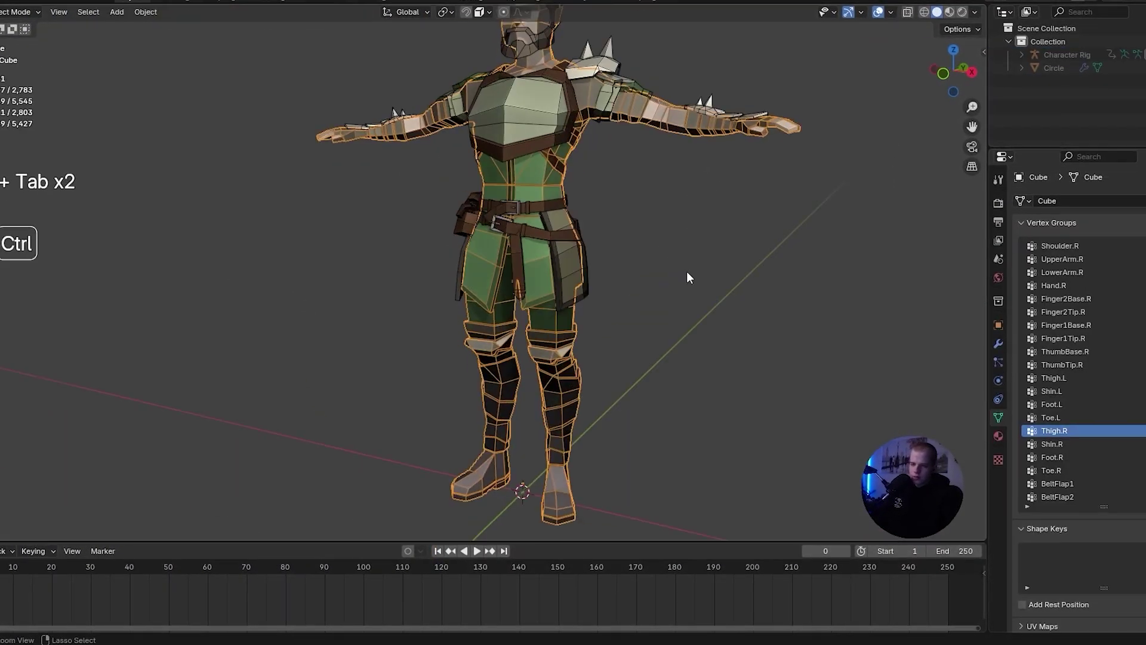
key("ctrl+shift+s")
key("KP_Add")
left_click(820, 502)
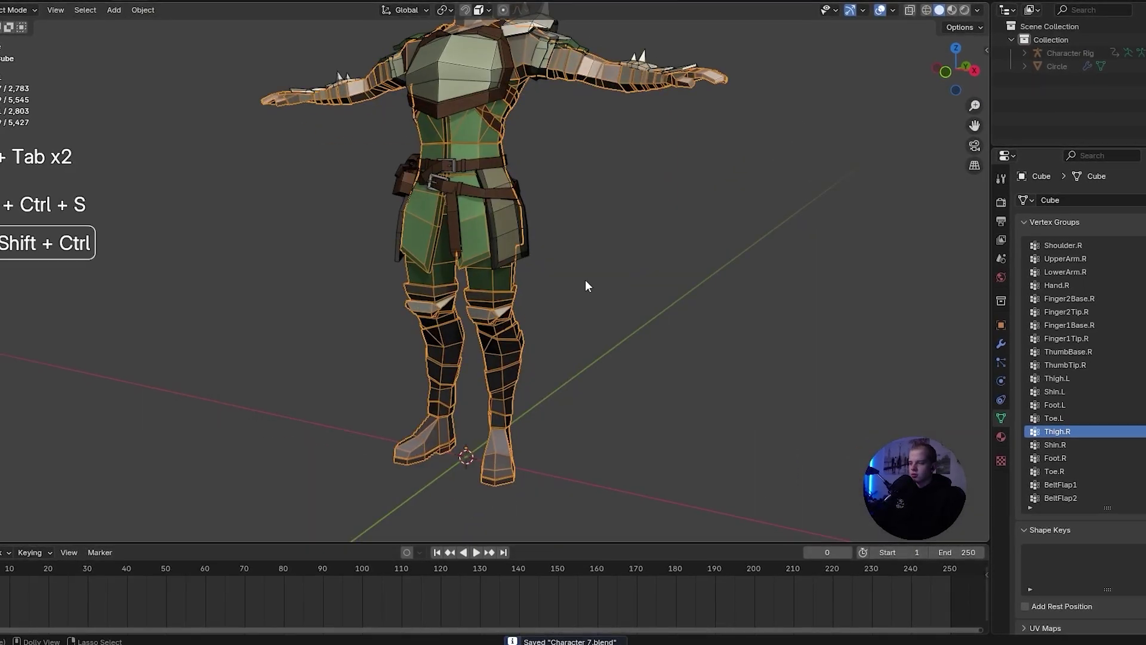
middle_click_drag(423, 252, 448, 274)
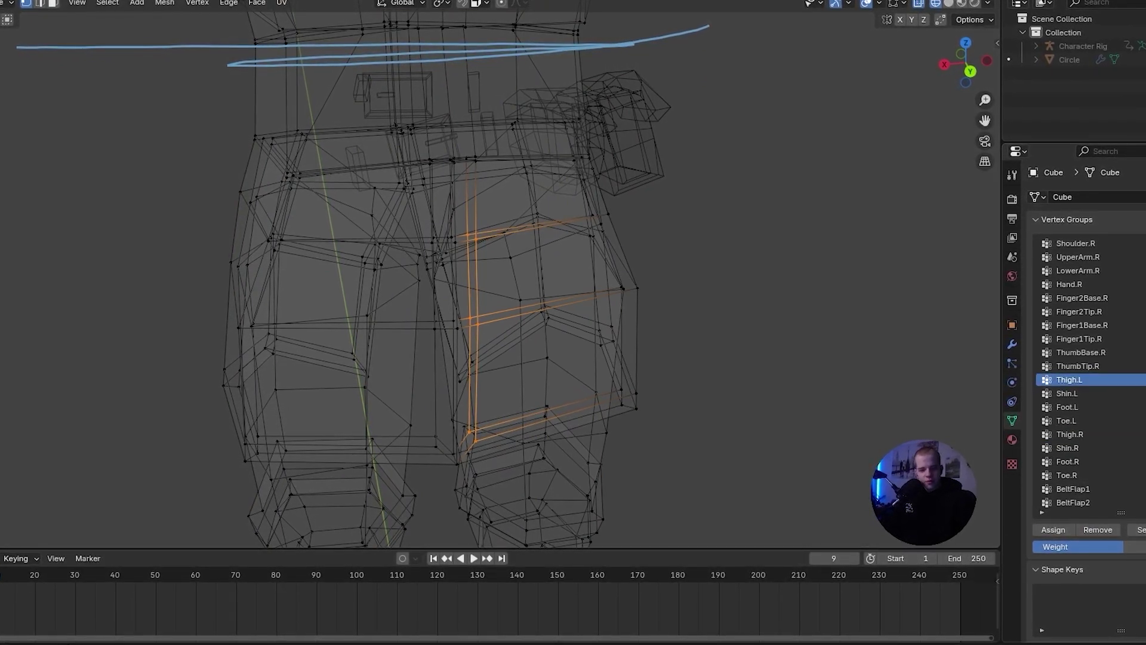
Start weight painting the belt flap and bend the leg to test it
middle_click_drag(426, 347, 416, 334)
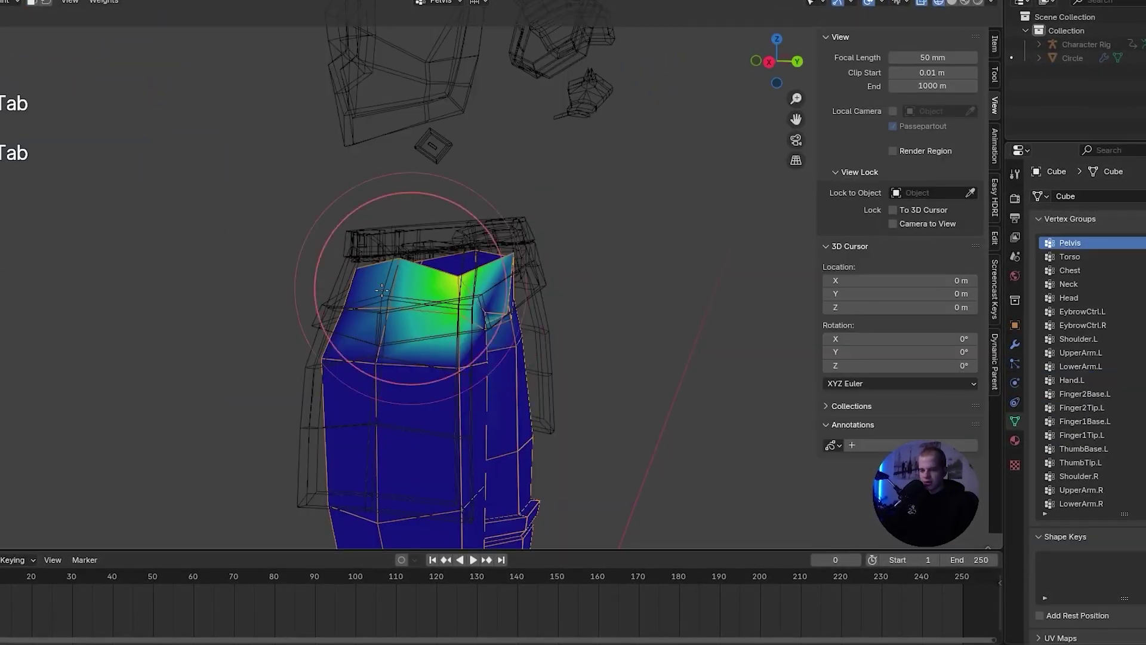
key("Tab")
key("Tab")
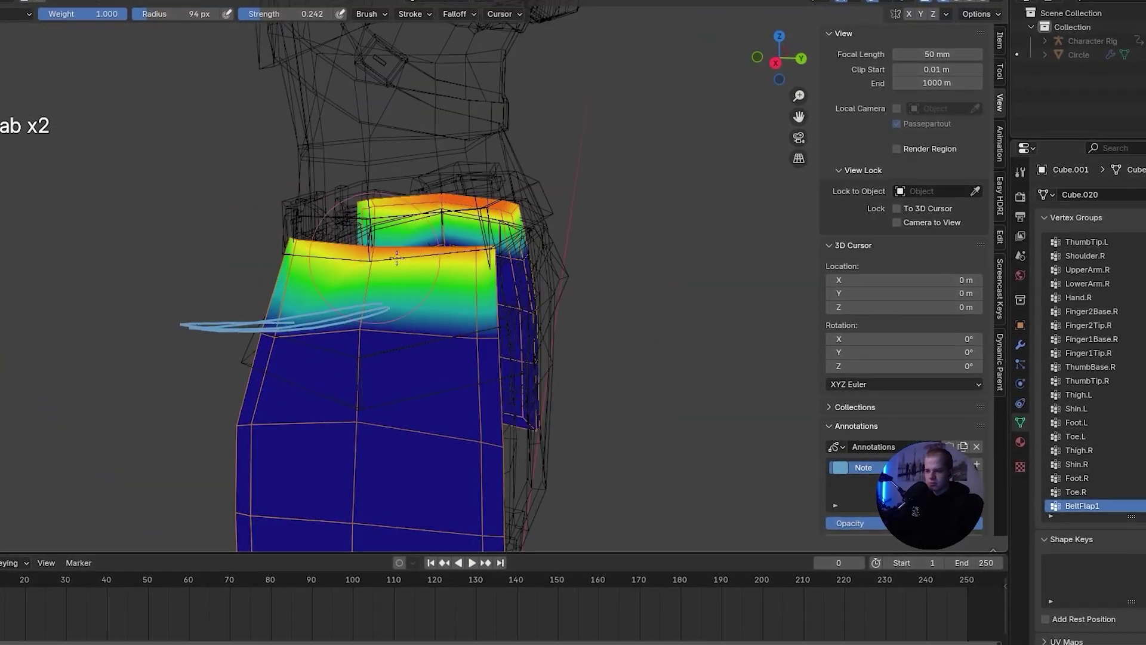
middle_click_drag(397, 258, 274, 352)
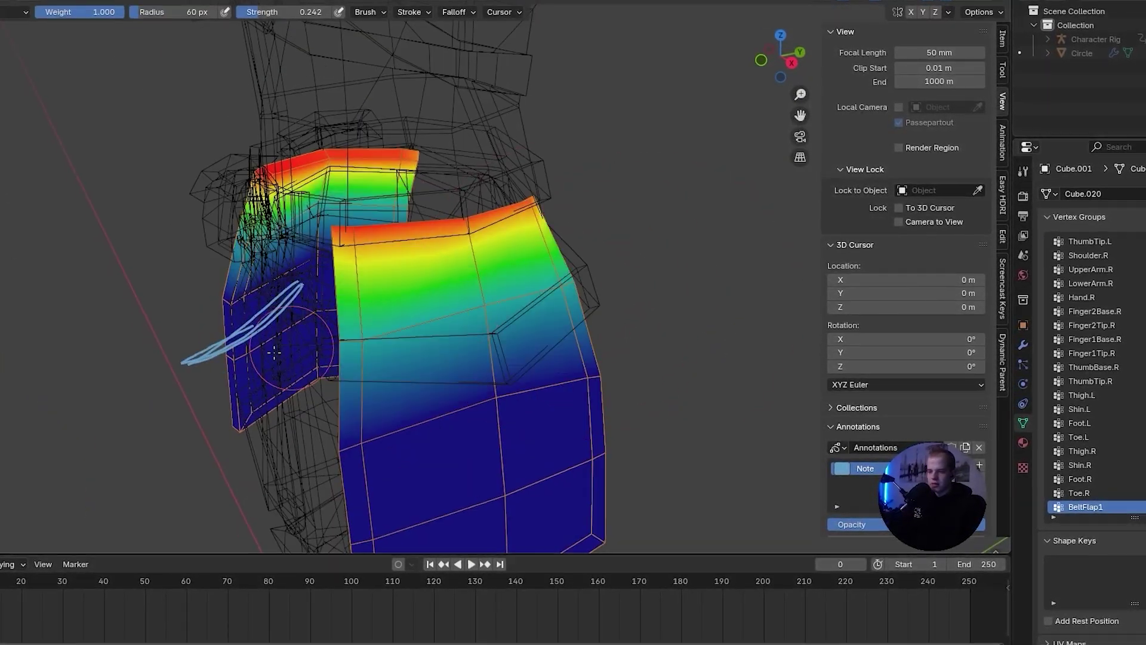
key("Tab")
key("space")
key("space")
key("Tab")
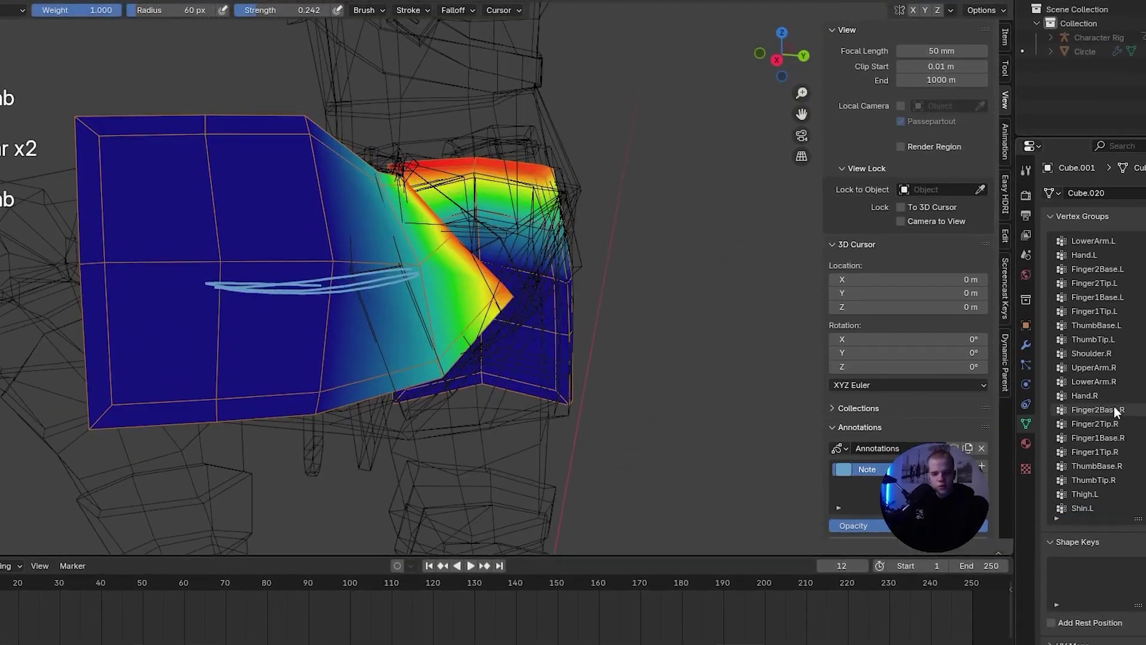
scroll(1113, 406, "down", 5)
Paint Thigh.L influence onto the flap with a larger brush, then select the waist belt
left_click(1102, 381)
left_click_drag(472, 240, 447, 269)
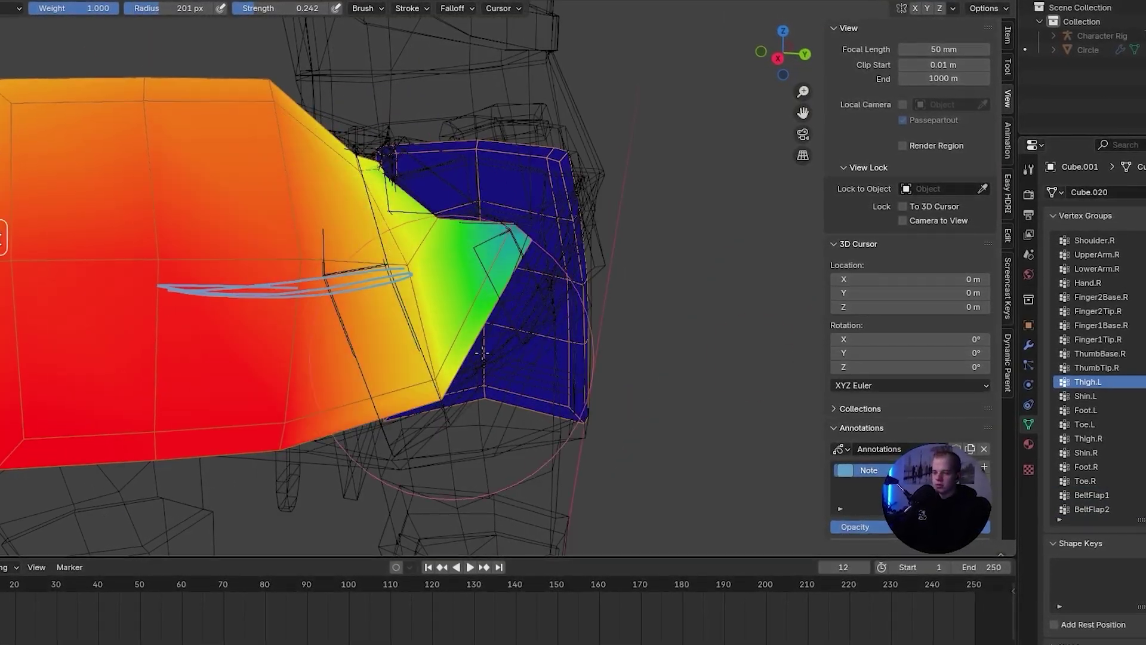
key("alt+z")
middle_click_drag(574, 235, 627, 242)
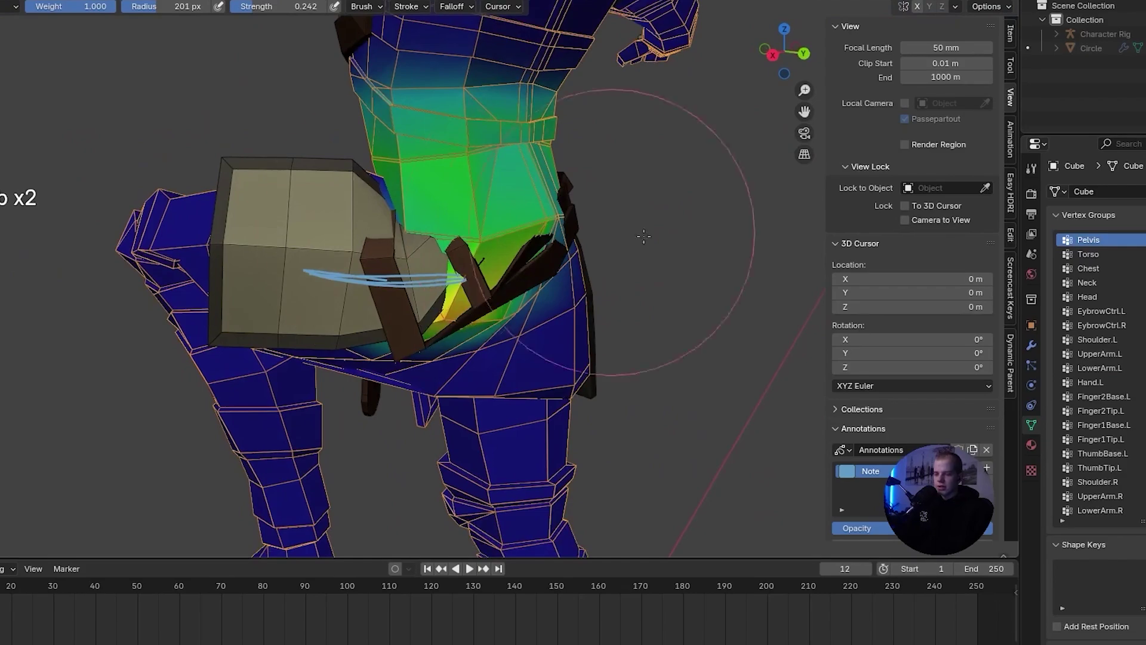
key("ctrl+Tab")
left_click(618, 241)
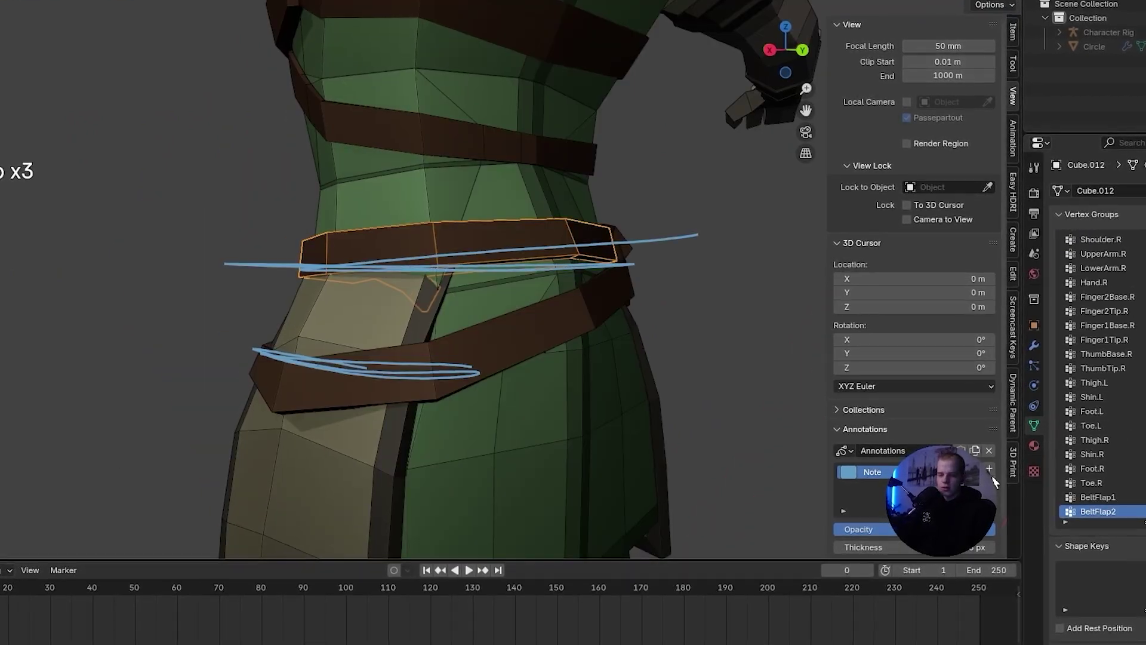